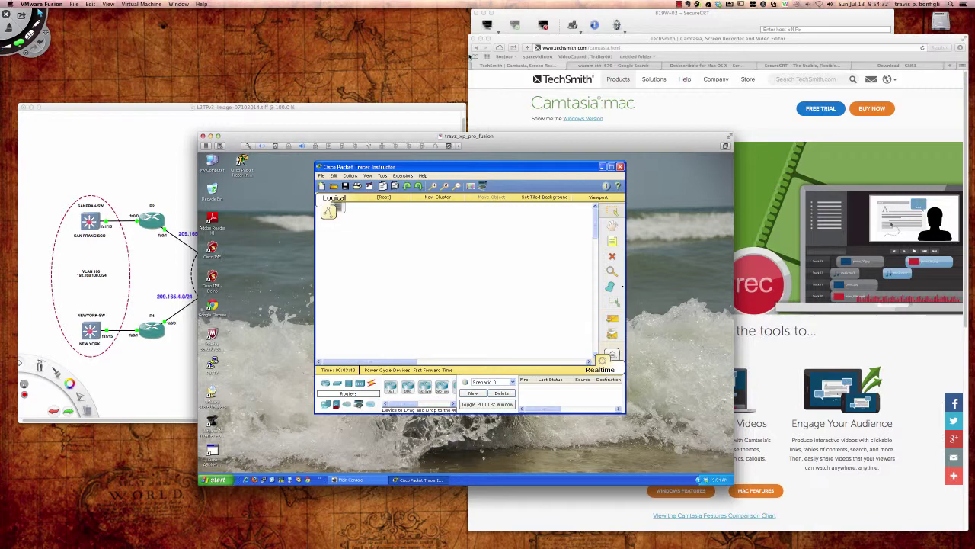
{"action": "left_click", "coordinate": [496, 91]}
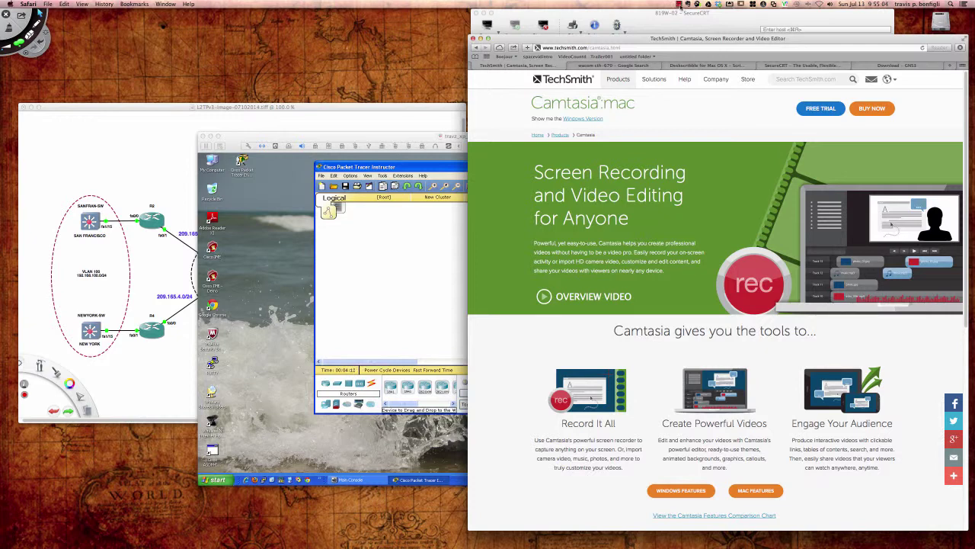
{"action": "left_click", "coordinate": [680, 5]}
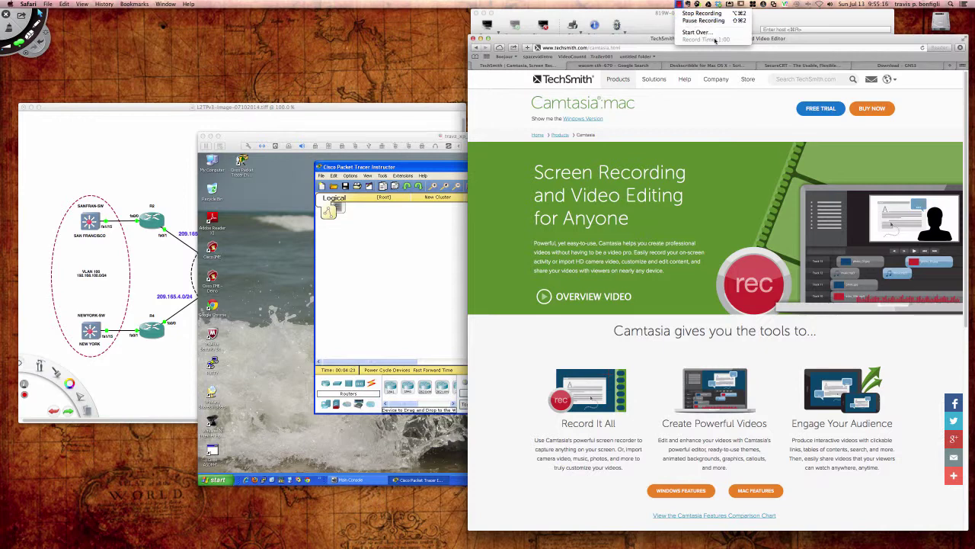
{"action": "left_click", "coordinate": [107, 57]}
{"action": "mouse_move", "coordinate": [6, 229]}
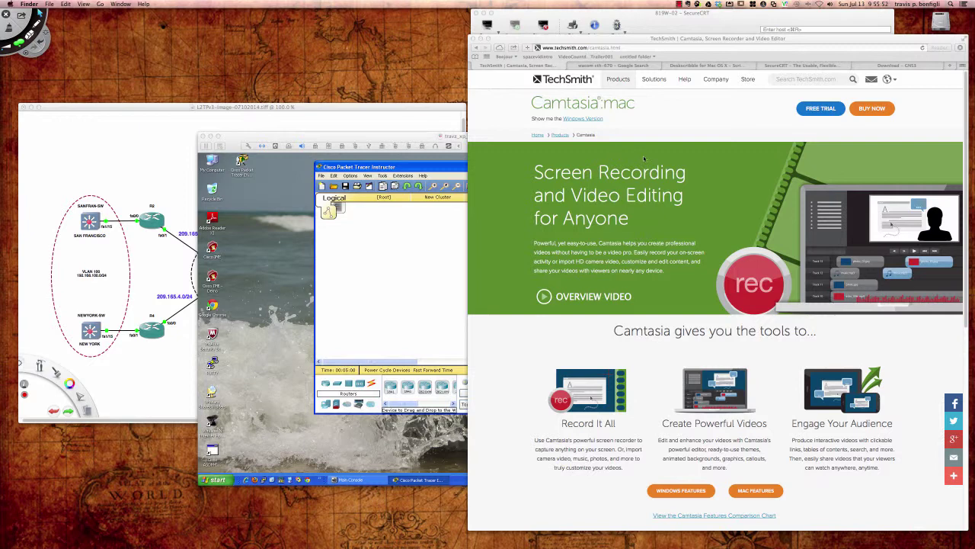
Step: Look through the wacom cth-670 Google search results in Safari, scrolling down and back up
{"action": "left_click", "coordinate": [548, 67]}
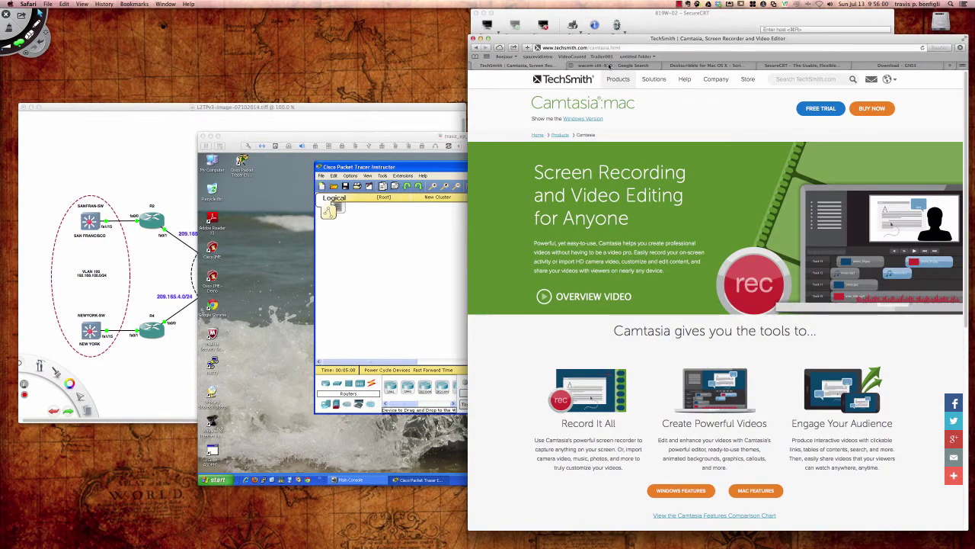
{"action": "left_click", "coordinate": [610, 66]}
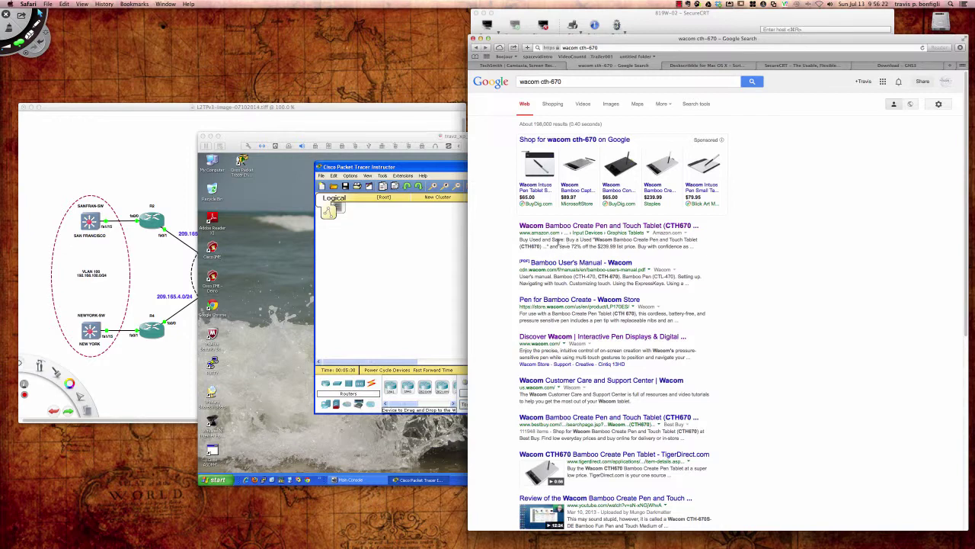
{"action": "scroll", "coordinate": [508, 297], "scroll_direction": "down", "scroll_amount": 5}
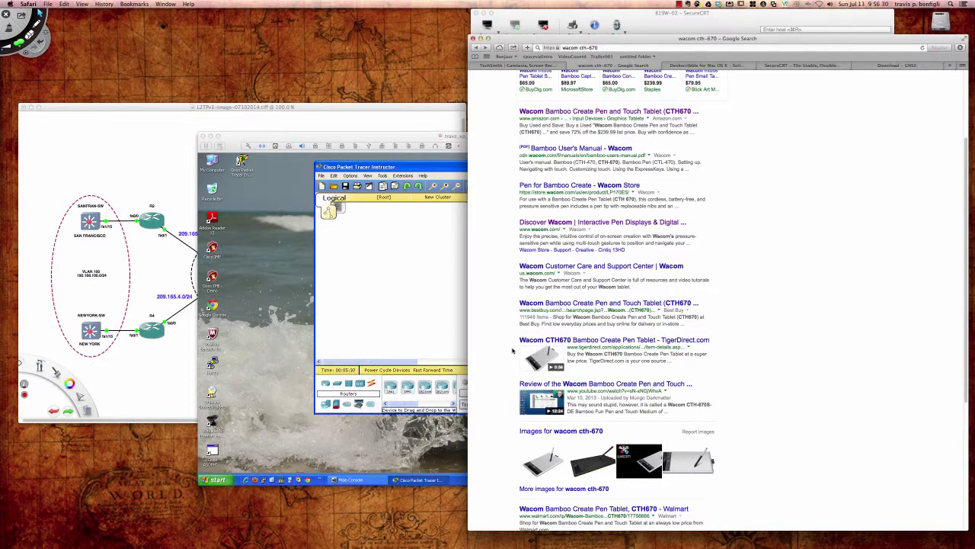
{"action": "scroll", "coordinate": [514, 352], "scroll_direction": "up", "scroll_amount": 1}
{"action": "scroll", "coordinate": [514, 352], "scroll_direction": "up", "scroll_amount": 5}
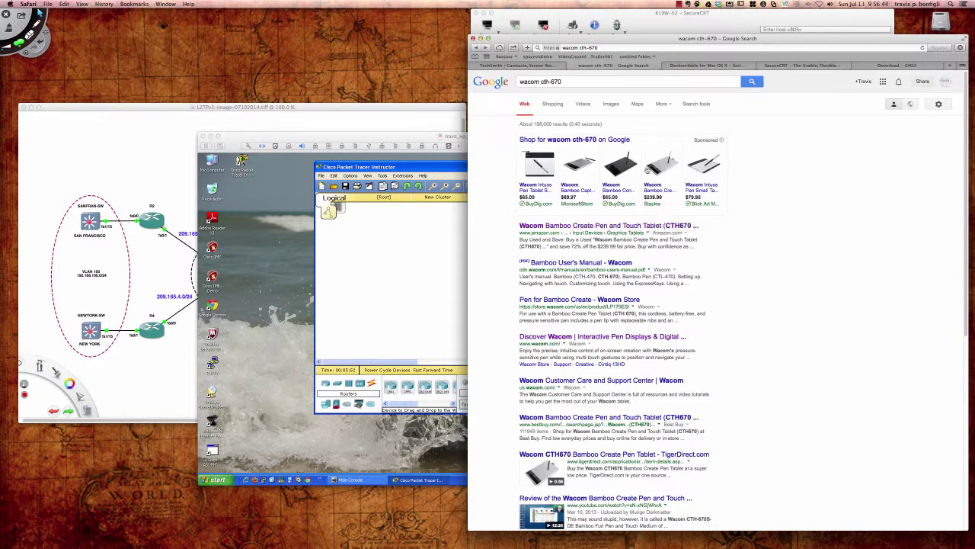
{"action": "mouse_move", "coordinate": [567, 173]}
Step: Show the Deskscribble product page, activate Deskscribble, and return it to pass-through mouse mode
{"action": "left_click", "coordinate": [709, 66]}
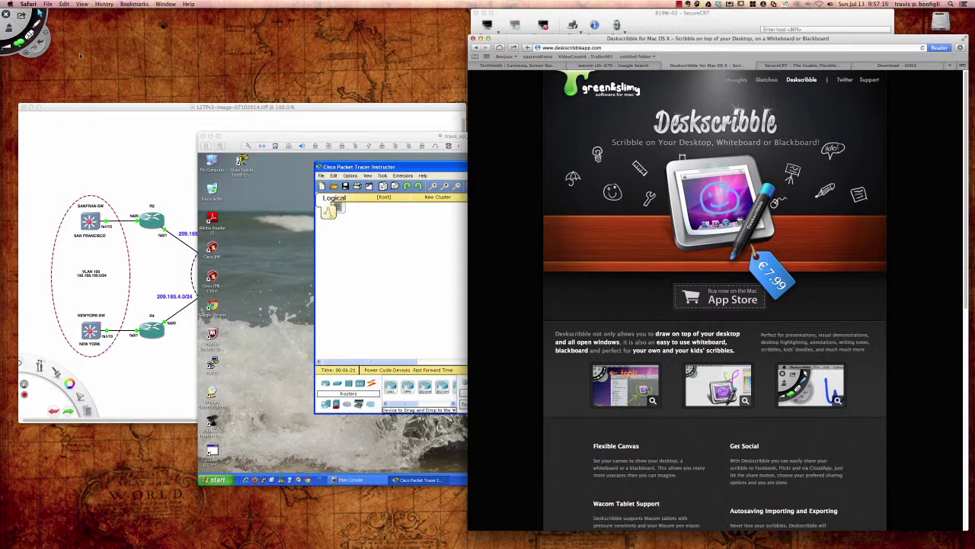
{"action": "left_click", "coordinate": [163, 66]}
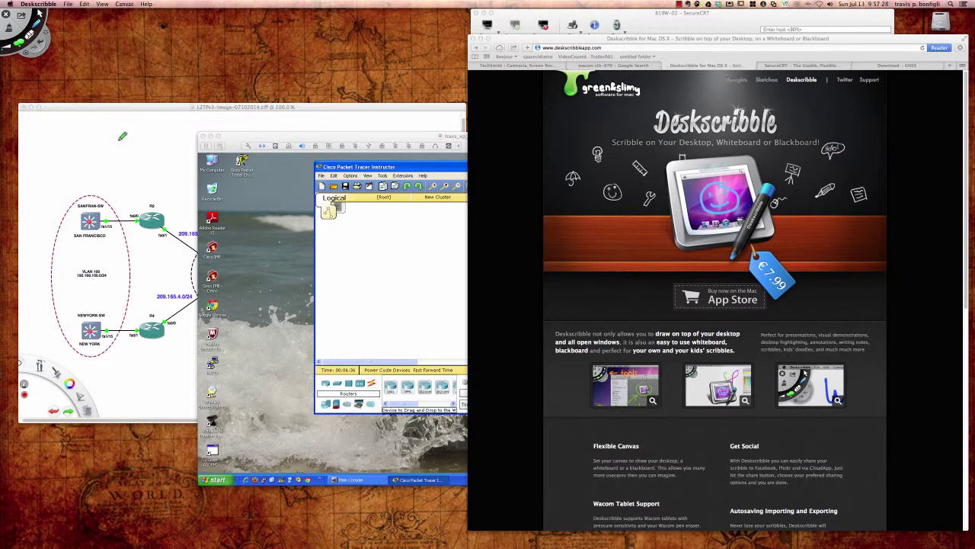
{"action": "key", "text": "Escape"}
{"action": "key", "text": "Escape"}
Step: In Deskscribble Preferences, assign ⌘E as the Eraser Tool shortcut after ⌘Y is rejected as taken
{"action": "left_click", "coordinate": [38, 4]}
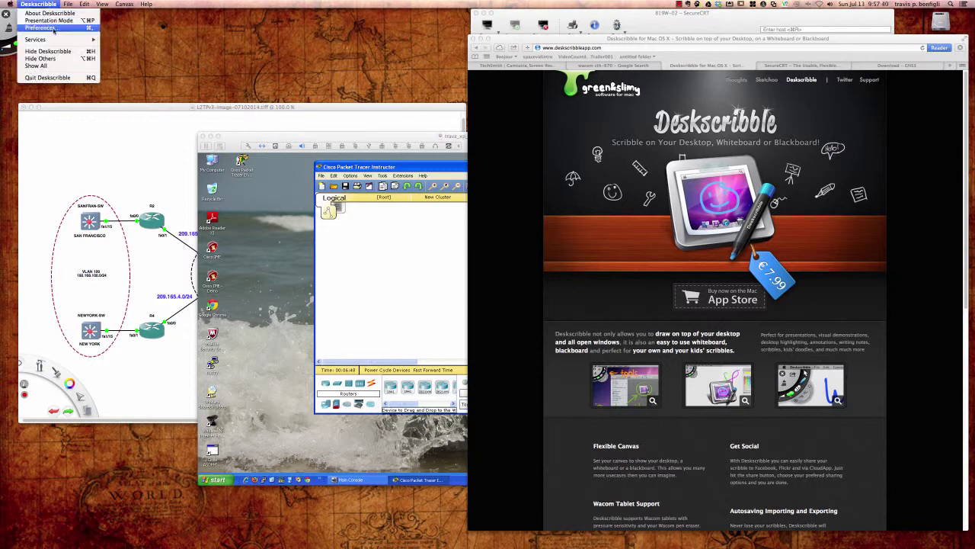
{"action": "left_click", "coordinate": [40, 28]}
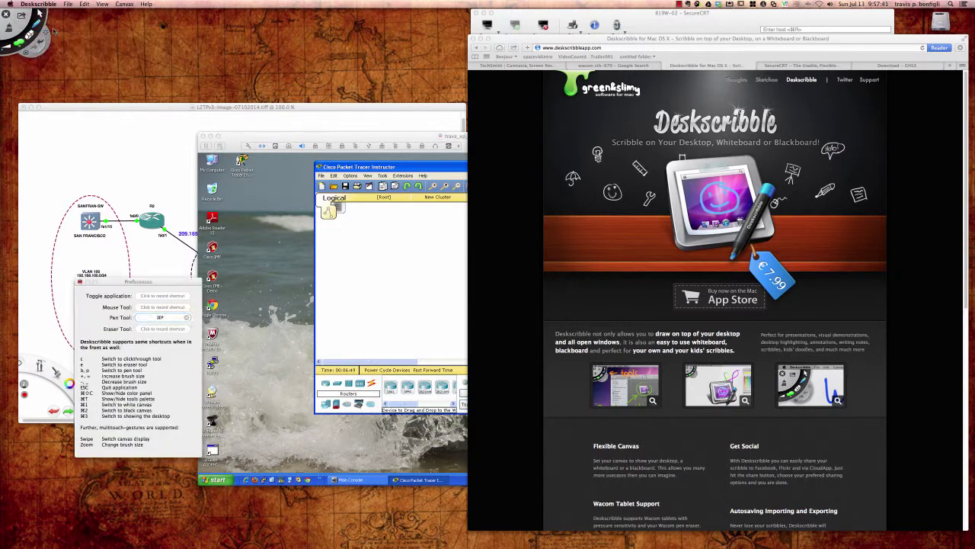
{"action": "left_click", "coordinate": [162, 329]}
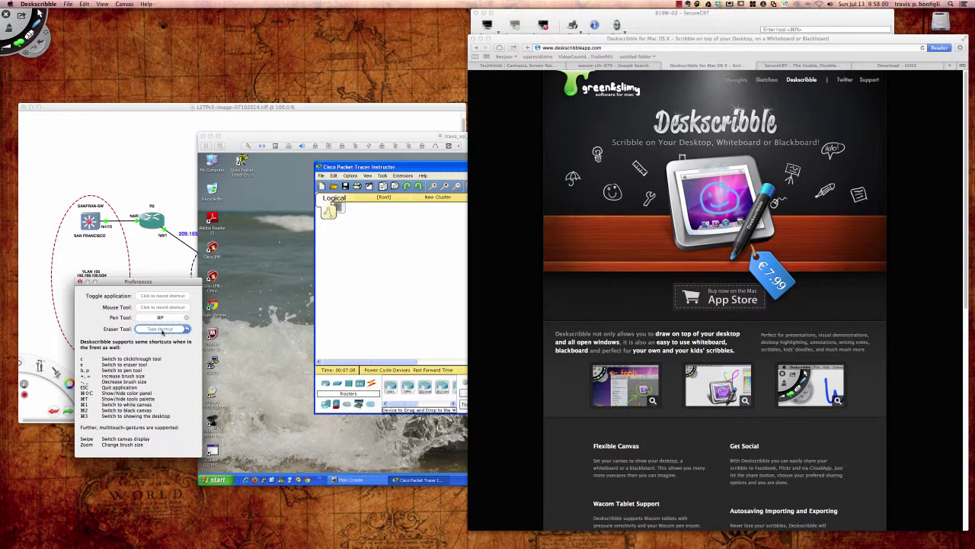
{"action": "key", "text": "super+y"}
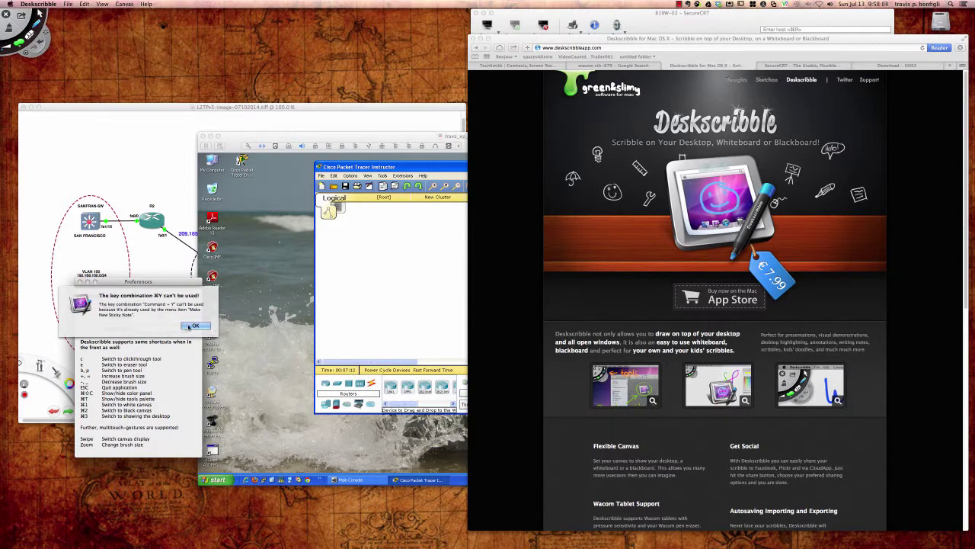
{"action": "left_click", "coordinate": [187, 327]}
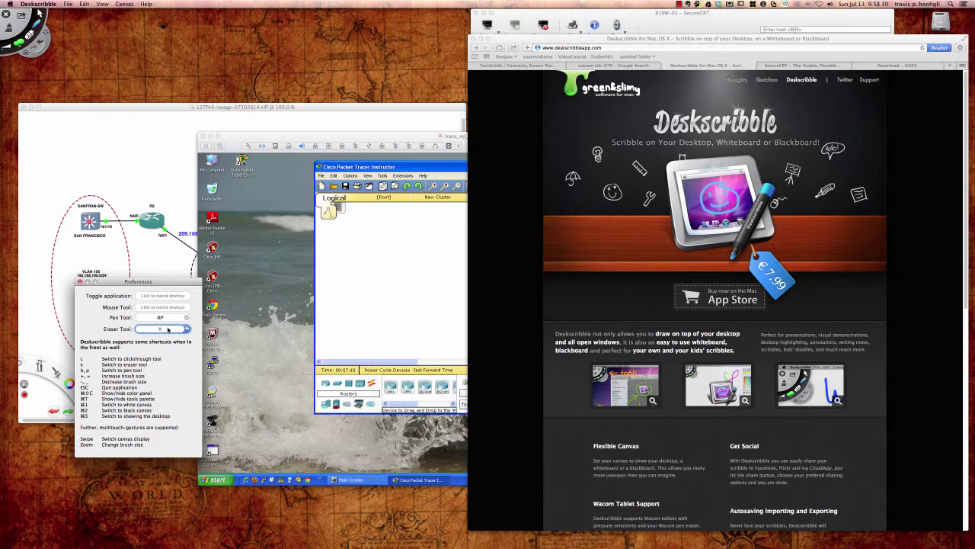
{"action": "left_click", "coordinate": [187, 329]}
{"action": "left_click", "coordinate": [174, 331]}
{"action": "key", "text": "e"}
{"action": "left_click", "coordinate": [187, 330]}
{"action": "left_click", "coordinate": [166, 330]}
{"action": "key", "text": "super+e"}
Step: Close Preferences and flip through the Safari tabs back to the Deskscribble page
{"action": "left_click", "coordinate": [79, 282]}
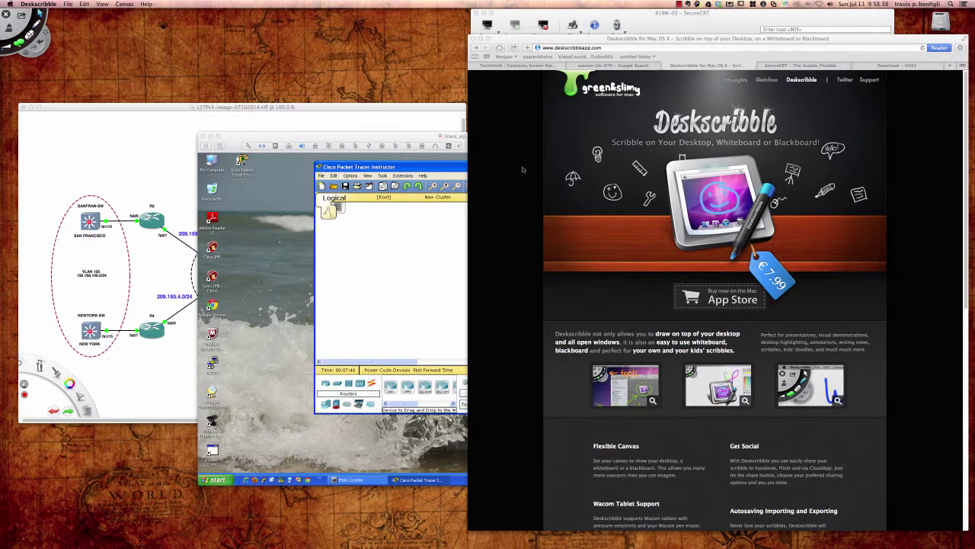
{"action": "left_click", "coordinate": [534, 74]}
{"action": "left_click", "coordinate": [525, 66]}
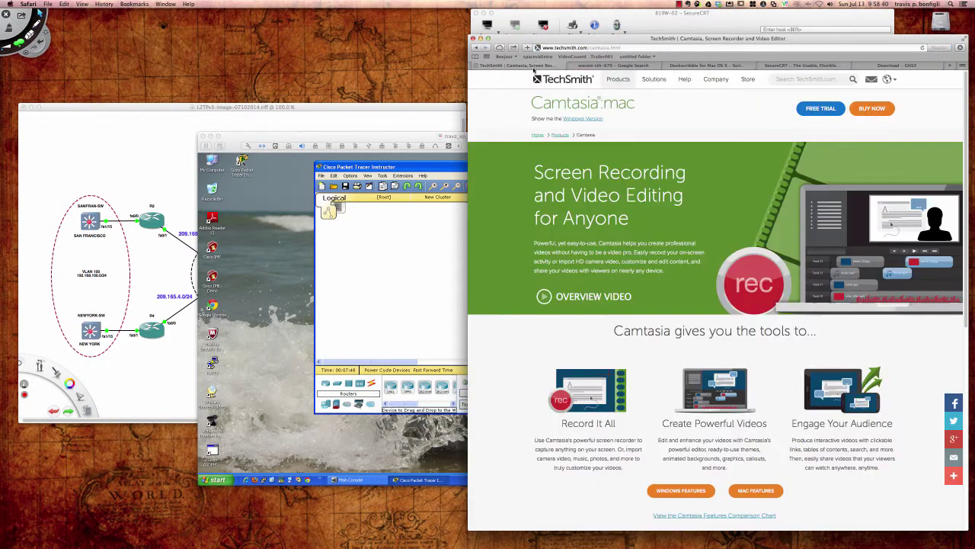
{"action": "left_click", "coordinate": [609, 67]}
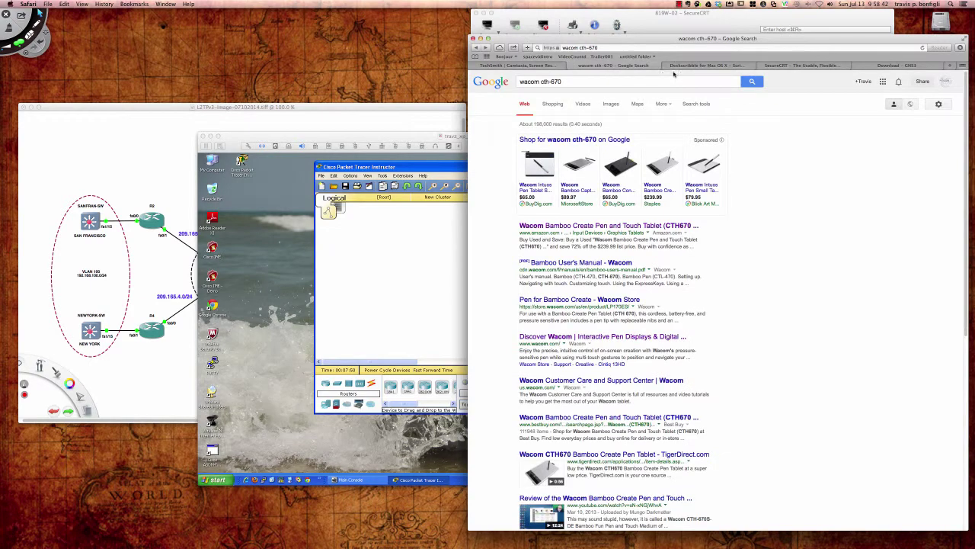
{"action": "left_click", "coordinate": [702, 67]}
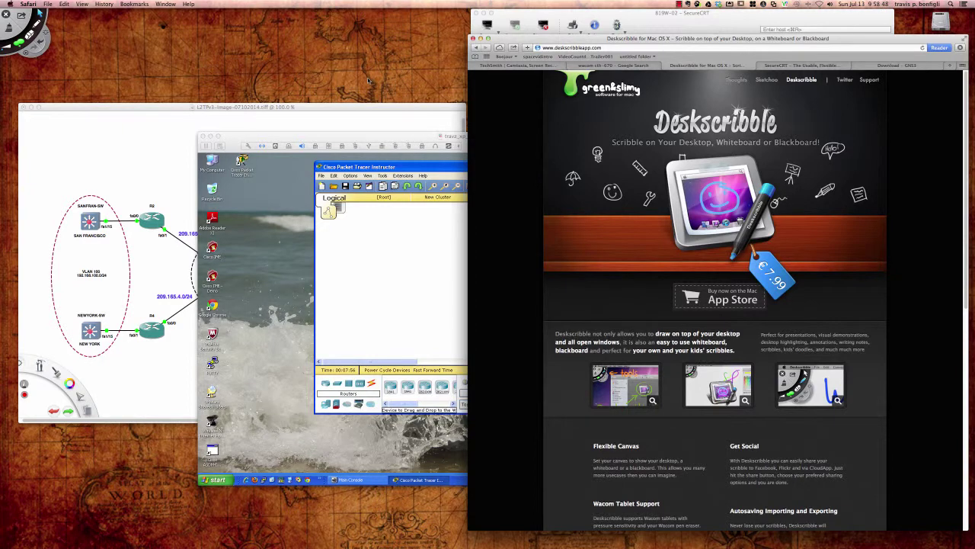
Step: Turn on Deskscribble drawing and scribble green loops over Packet Tracer, the image window and the browser
{"action": "key", "text": "super+shift+d"}
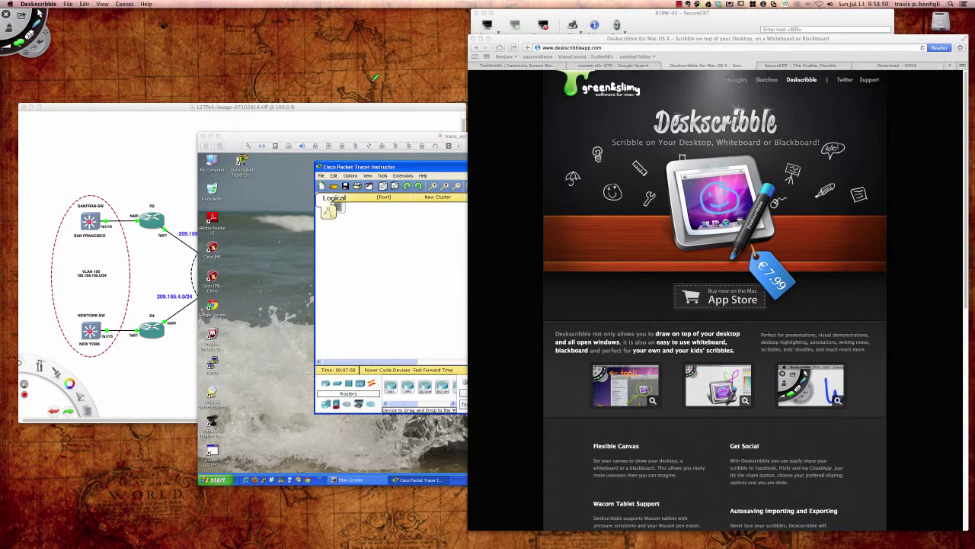
{"action": "mouse_move", "coordinate": [362, 216]}
{"action": "left_mouse_down"}
{"action": "mouse_move", "coordinate": [343, 236]}
{"action": "mouse_move", "coordinate": [359, 271]}
{"action": "mouse_move", "coordinate": [385, 236]}
{"action": "mouse_move", "coordinate": [372, 286]}
{"action": "left_mouse_up"}
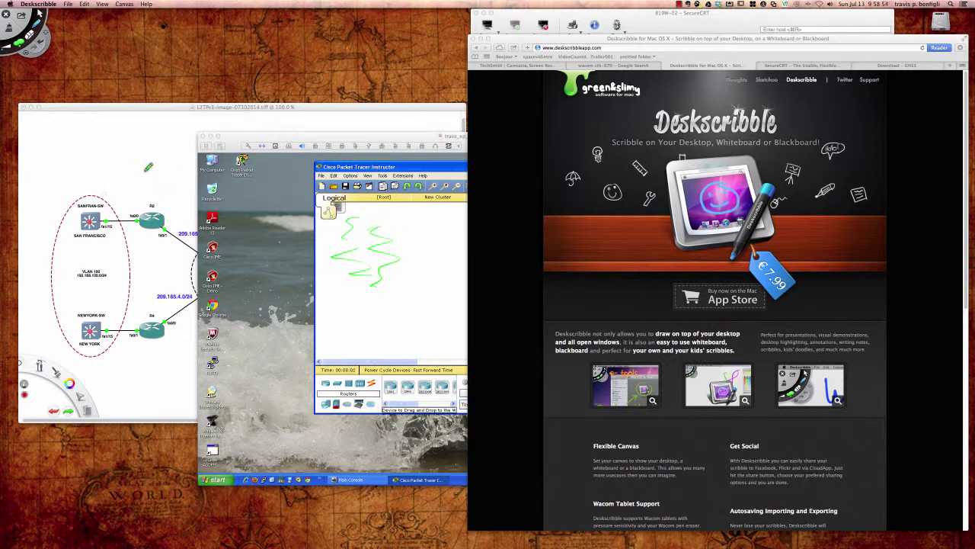
{"action": "mouse_move", "coordinate": [158, 106]}
{"action": "left_mouse_down"}
{"action": "mouse_move", "coordinate": [211, 83]}
{"action": "mouse_move", "coordinate": [254, 102]}
{"action": "mouse_move", "coordinate": [293, 103]}
{"action": "mouse_move", "coordinate": [343, 84]}
{"action": "mouse_move", "coordinate": [396, 101]}
{"action": "left_mouse_up"}
{"action": "mouse_move", "coordinate": [486, 203]}
{"action": "left_mouse_down"}
{"action": "mouse_move", "coordinate": [502, 210]}
{"action": "mouse_move", "coordinate": [532, 270]}
{"action": "mouse_move", "coordinate": [594, 254]}
{"action": "left_mouse_up"}
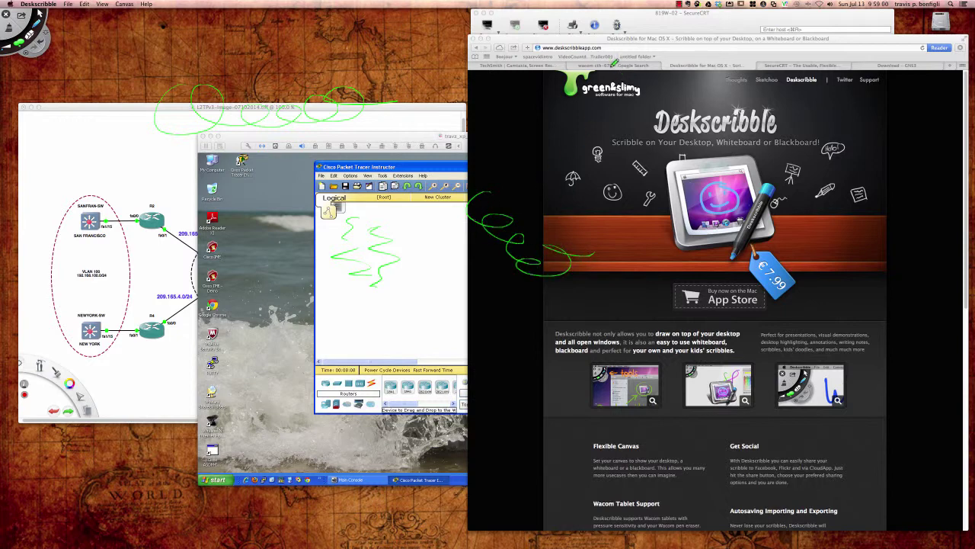
{"action": "left_click_drag", "start_coordinate": [635, 64], "coordinate": [592, 60]}
{"action": "mouse_move", "coordinate": [664, 19]}
{"action": "left_mouse_down"}
{"action": "mouse_move", "coordinate": [665, 32]}
{"action": "mouse_move", "coordinate": [650, 23]}
{"action": "mouse_move", "coordinate": [659, 20]}
{"action": "left_mouse_up"}
Step: Bring SecureCRT forward and draw two green zigzags over the terminal
{"action": "left_click", "coordinate": [695, 33]}
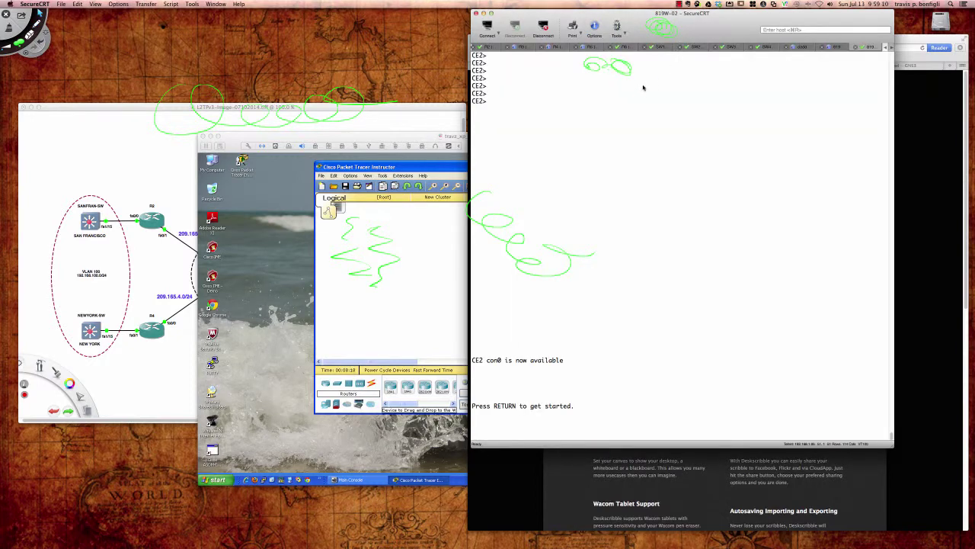
{"action": "key", "text": "super+shift+d"}
{"action": "mouse_move", "coordinate": [557, 88]}
{"action": "left_mouse_down"}
{"action": "mouse_move", "coordinate": [544, 96]}
{"action": "mouse_move", "coordinate": [585, 161]}
{"action": "mouse_move", "coordinate": [579, 177]}
{"action": "left_mouse_up"}
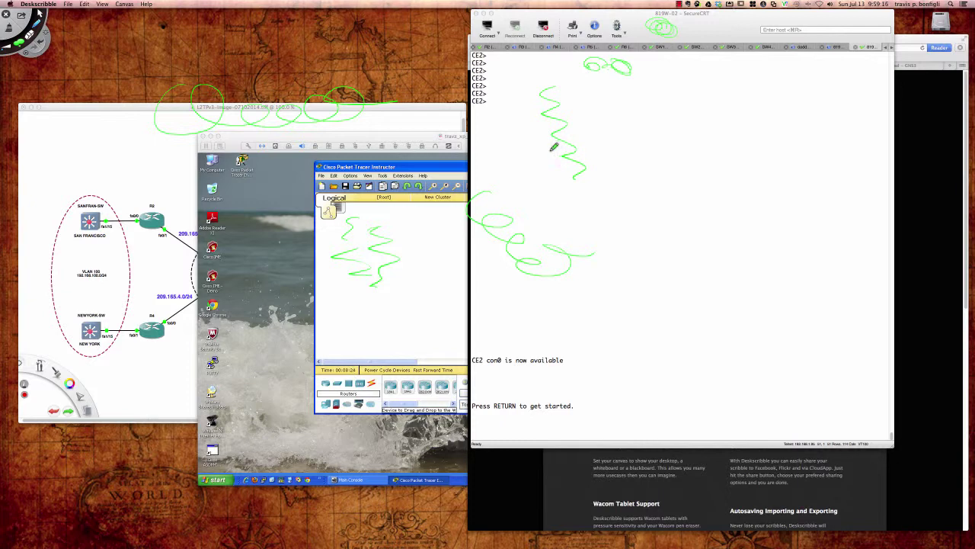
{"action": "mouse_move", "coordinate": [539, 129]}
{"action": "left_mouse_down"}
{"action": "mouse_move", "coordinate": [526, 144]}
{"action": "mouse_move", "coordinate": [546, 183]}
{"action": "left_mouse_up"}
Step: Enter privileged mode on CE2 and page through its running configuration with 'sh run'
{"action": "left_click", "coordinate": [546, 160]}
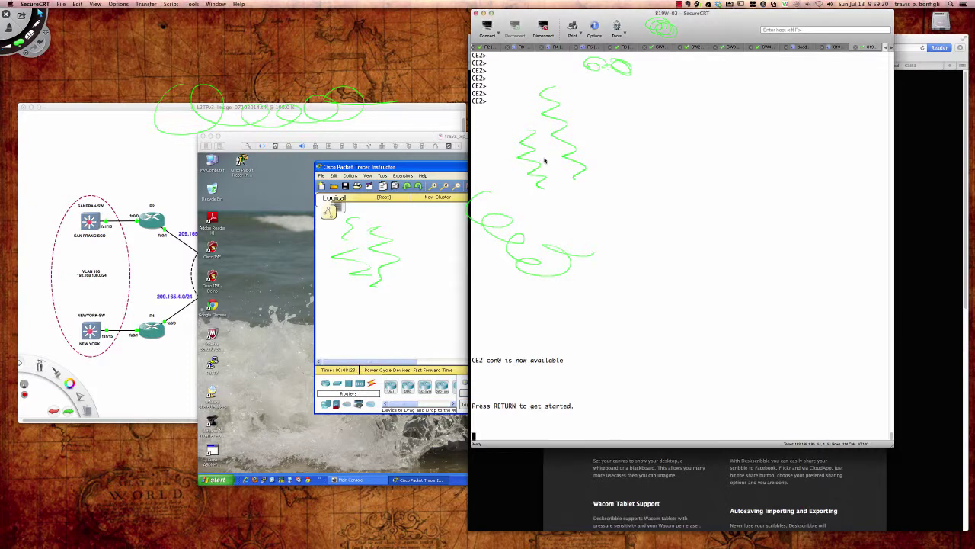
{"action": "key", "text": "Return"}
{"action": "key", "text": "Return"}
{"action": "key", "text": "Return"}
{"action": "key", "text": "Return"}
{"action": "key", "text": "Return"}
{"action": "key", "text": "Return"}
{"action": "key", "text": "Return"}
{"action": "key", "text": "Return"}
{"action": "key", "text": "Return"}
{"action": "key", "text": "Return"}
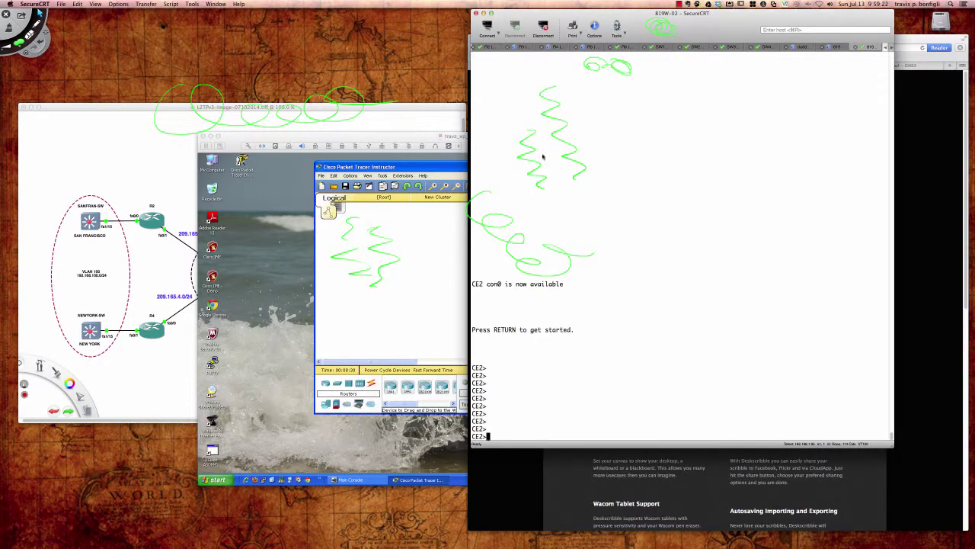
{"action": "type", "text": "en"}
{"action": "key", "text": "Return"}
{"action": "type", "text": "sh "}
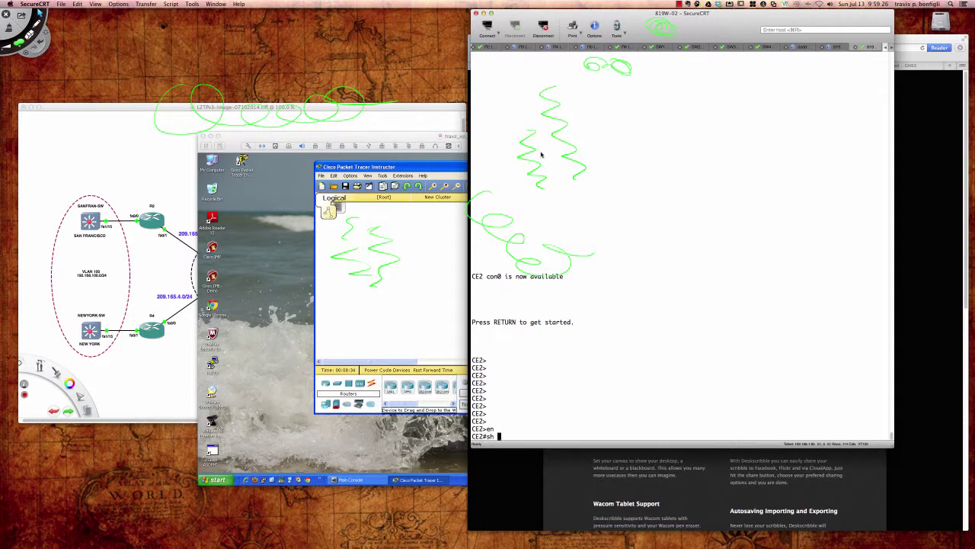
{"action": "type", "text": "run"}
{"action": "key", "text": "Return"}
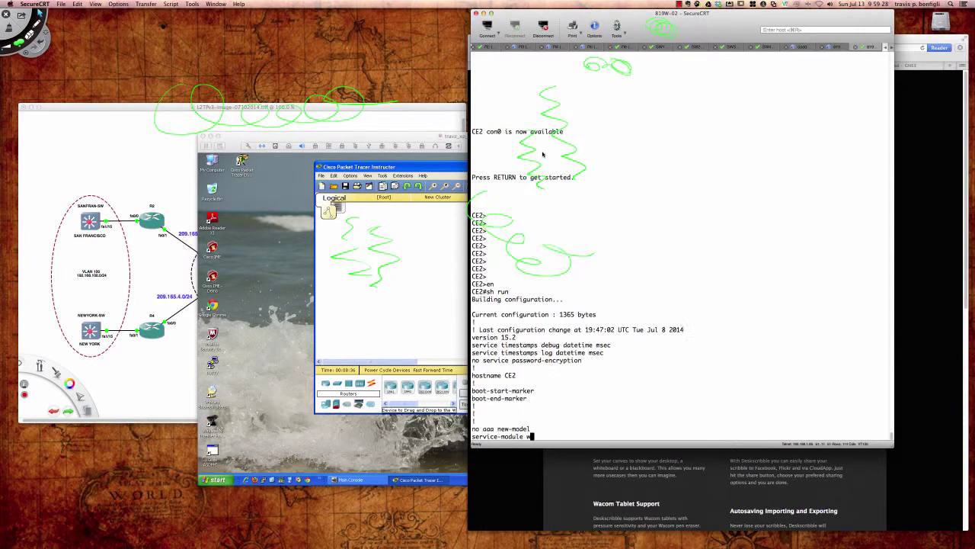
{"action": "key", "text": "space"}
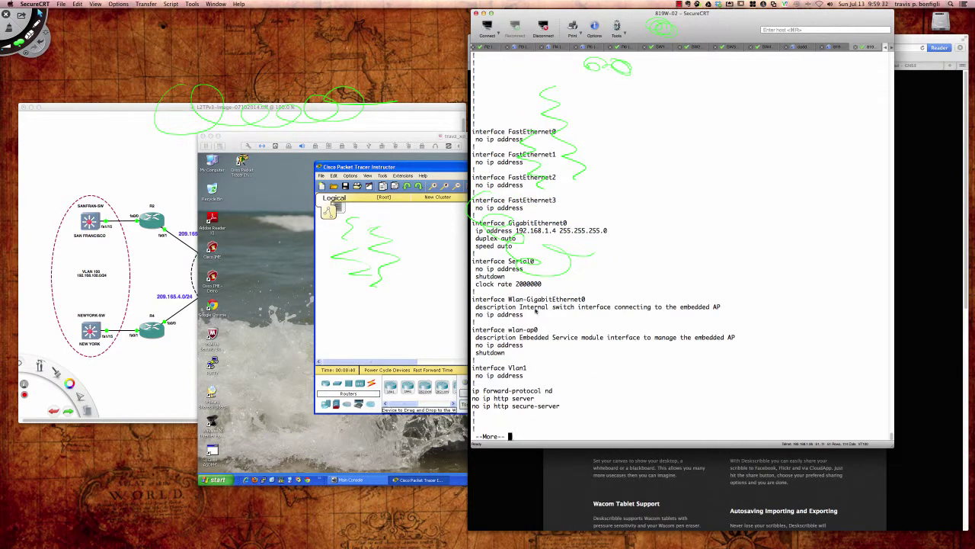
Step: Circle interface wlan-ap0 and the Serial0 shutdown and clock rate lines in green
{"action": "key", "text": "ctrl+alt+d"}
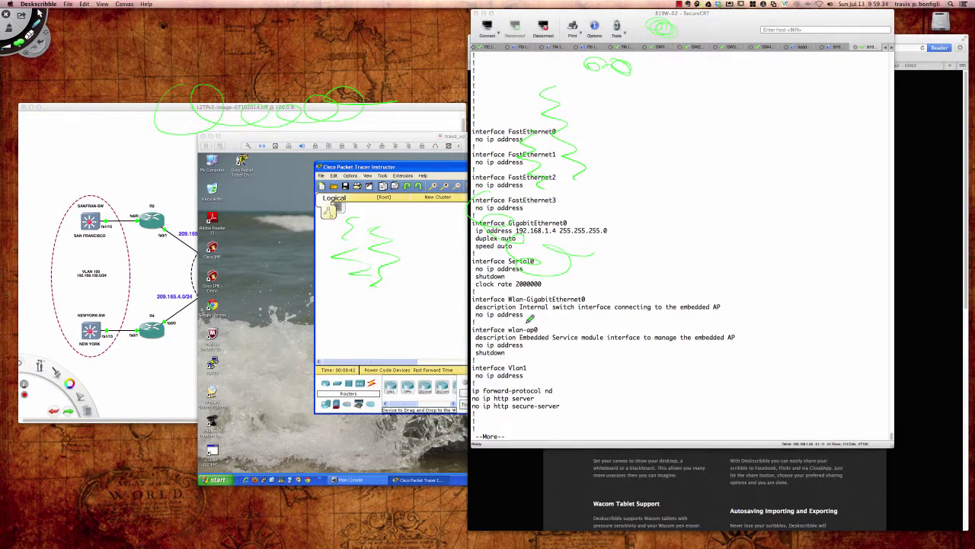
{"action": "mouse_move", "coordinate": [521, 314]}
{"action": "left_mouse_down"}
{"action": "mouse_move", "coordinate": [486, 318]}
{"action": "mouse_move", "coordinate": [478, 331]}
{"action": "mouse_move", "coordinate": [519, 346]}
{"action": "mouse_move", "coordinate": [538, 333]}
{"action": "mouse_move", "coordinate": [526, 311]}
{"action": "left_mouse_up"}
{"action": "mouse_move", "coordinate": [527, 274]}
{"action": "left_mouse_down"}
{"action": "mouse_move", "coordinate": [478, 274]}
{"action": "mouse_move", "coordinate": [499, 300]}
{"action": "mouse_move", "coordinate": [542, 298]}
{"action": "mouse_move", "coordinate": [529, 269]}
{"action": "mouse_move", "coordinate": [499, 278]}
{"action": "left_mouse_up"}
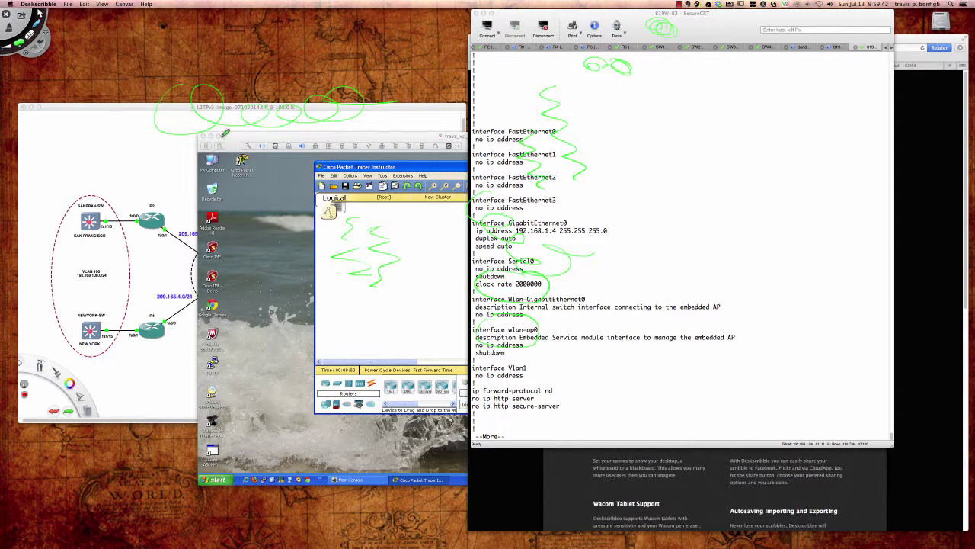
Step: Switch the pen to red and scribble above SANFRAN-SW and beside the FastEthernet lines
{"action": "left_click", "coordinate": [22, 45]}
{"action": "left_click", "coordinate": [57, 74]}
{"action": "left_click_drag", "start_coordinate": [88, 133], "coordinate": [152, 172]}
{"action": "mouse_move", "coordinate": [558, 209]}
{"action": "left_mouse_down"}
{"action": "mouse_move", "coordinate": [611, 198]}
{"action": "mouse_move", "coordinate": [599, 122]}
{"action": "left_mouse_up"}
Step: Draw two blue zigzags beside the red one, then bring the Packet Tracer XP VM forward
{"action": "left_click", "coordinate": [22, 45]}
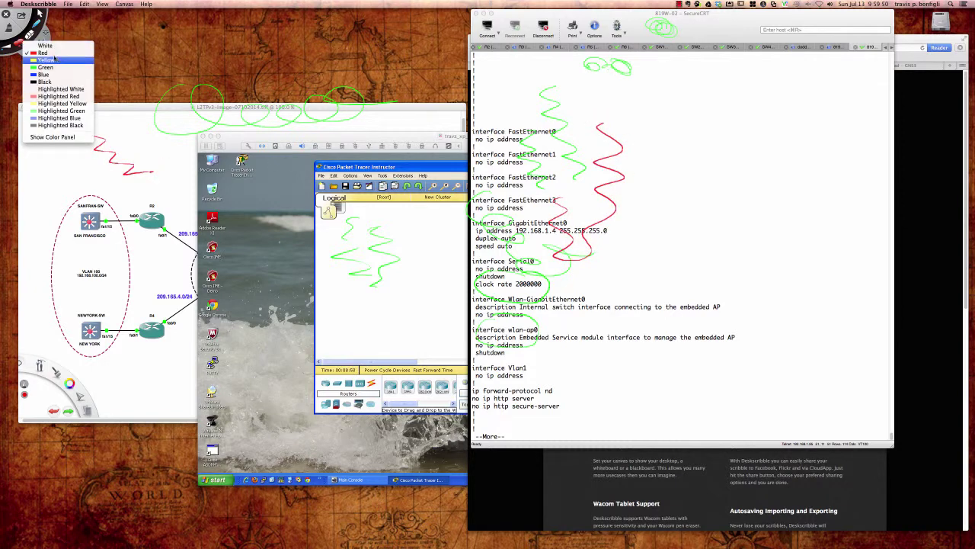
{"action": "left_click", "coordinate": [64, 77]}
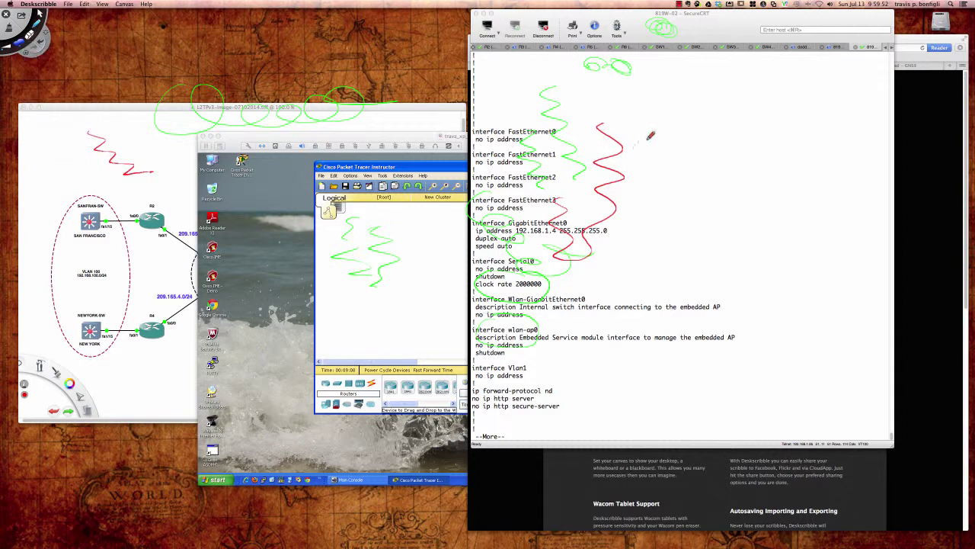
{"action": "left_click_drag", "start_coordinate": [644, 139], "coordinate": [615, 222]}
{"action": "mouse_move", "coordinate": [663, 148]}
{"action": "left_mouse_down"}
{"action": "mouse_move", "coordinate": [663, 179]}
{"action": "mouse_move", "coordinate": [638, 229]}
{"action": "left_mouse_up"}
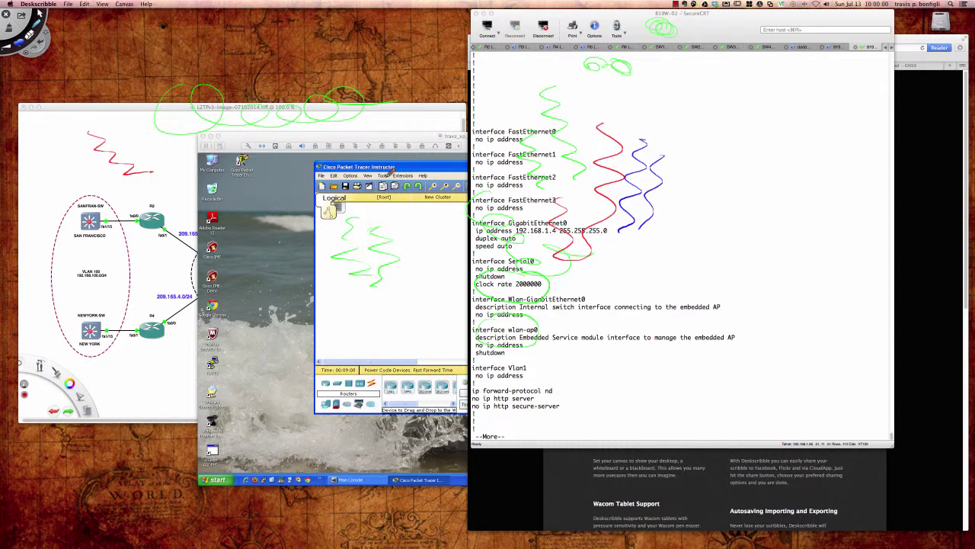
{"action": "left_click", "coordinate": [409, 137]}
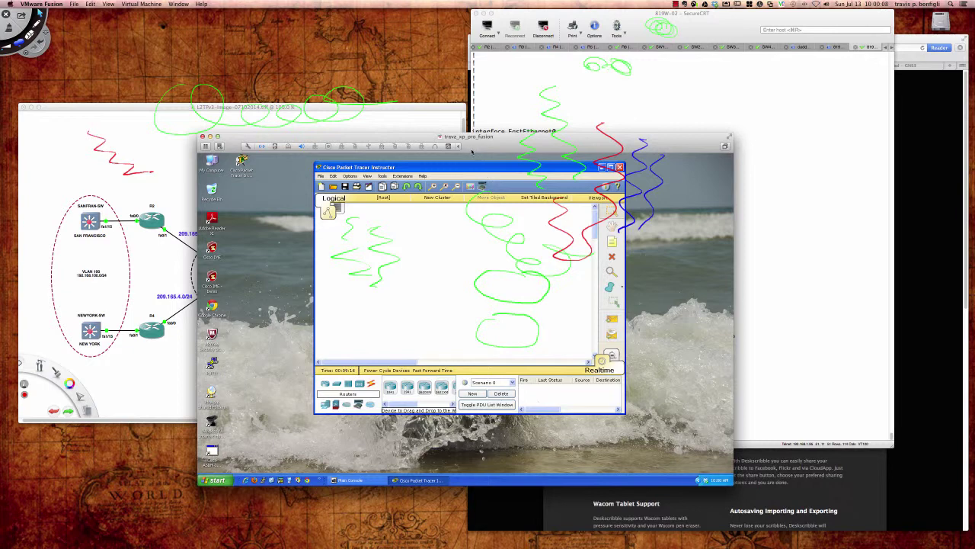
Step: Circle the Cisco IME Demo and Packet Tracer icons, draw a blue arrow, then clear all ink
{"action": "key", "text": "ctrl+alt+d"}
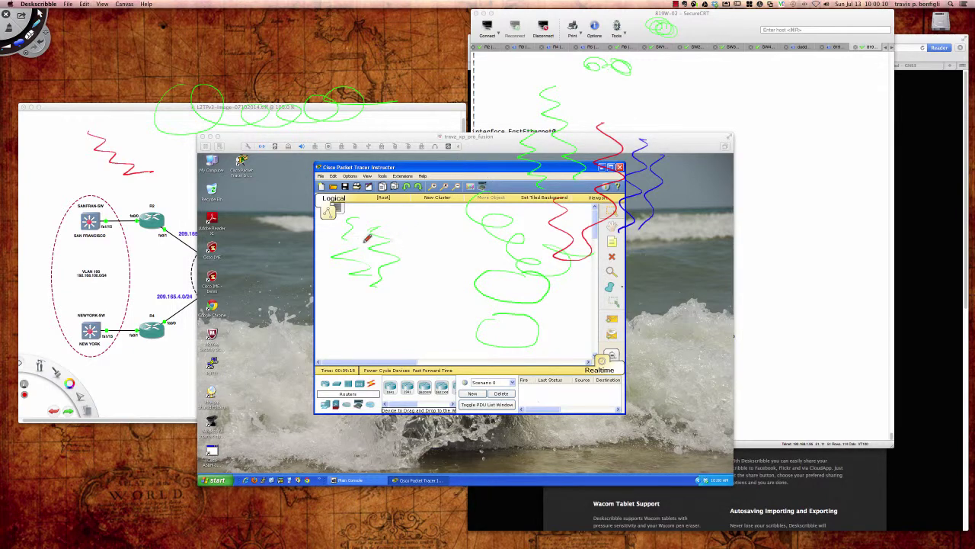
{"action": "mouse_move", "coordinate": [222, 260]}
{"action": "left_mouse_down"}
{"action": "mouse_move", "coordinate": [202, 279]}
{"action": "mouse_move", "coordinate": [212, 293]}
{"action": "mouse_move", "coordinate": [232, 286]}
{"action": "mouse_move", "coordinate": [212, 259]}
{"action": "left_mouse_up"}
{"action": "mouse_move", "coordinate": [238, 160]}
{"action": "left_mouse_down"}
{"action": "mouse_move", "coordinate": [229, 179]}
{"action": "mouse_move", "coordinate": [263, 164]}
{"action": "mouse_move", "coordinate": [238, 156]}
{"action": "left_mouse_up"}
{"action": "left_click_drag", "start_coordinate": [248, 436], "coordinate": [225, 463]}
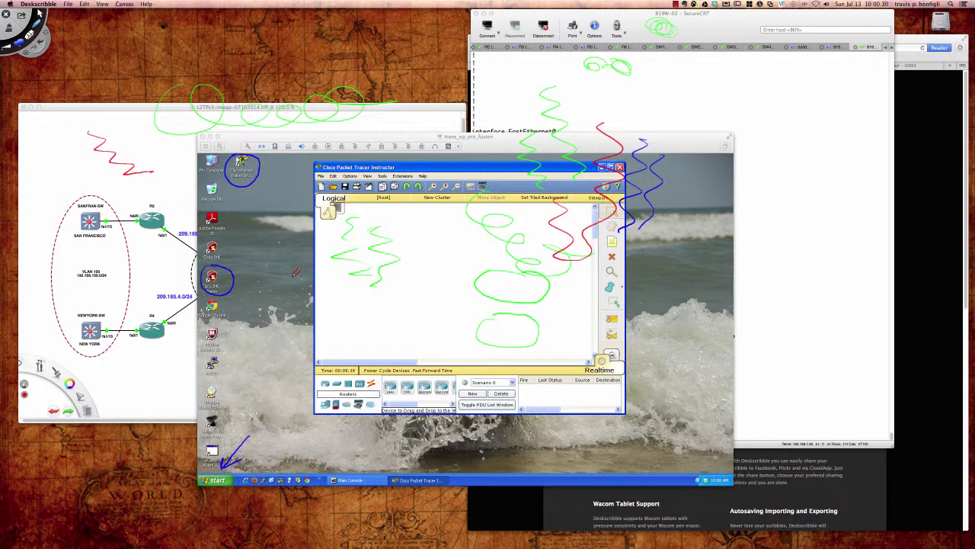
{"action": "key", "text": "BackSpace"}
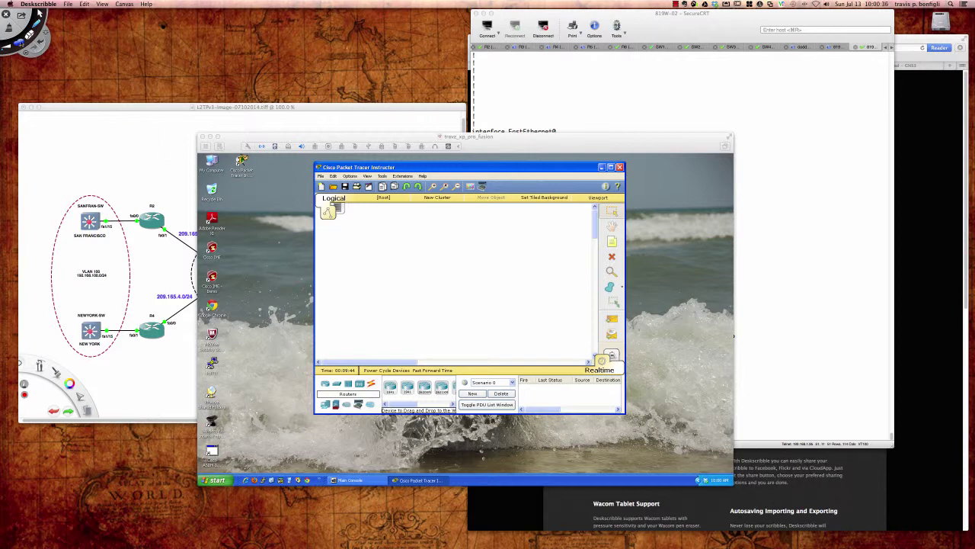
Step: Switch the pen to red, draw and undo a test squiggle, then bring Safari forward
{"action": "left_click", "coordinate": [39, 12]}
{"action": "left_click", "coordinate": [38, 55]}
{"action": "mouse_move", "coordinate": [357, 238]}
{"action": "left_mouse_down"}
{"action": "mouse_move", "coordinate": [367, 263]}
{"action": "mouse_move", "coordinate": [353, 256]}
{"action": "left_mouse_up"}
{"action": "key", "text": "super+z"}
{"action": "left_click", "coordinate": [896, 253]}
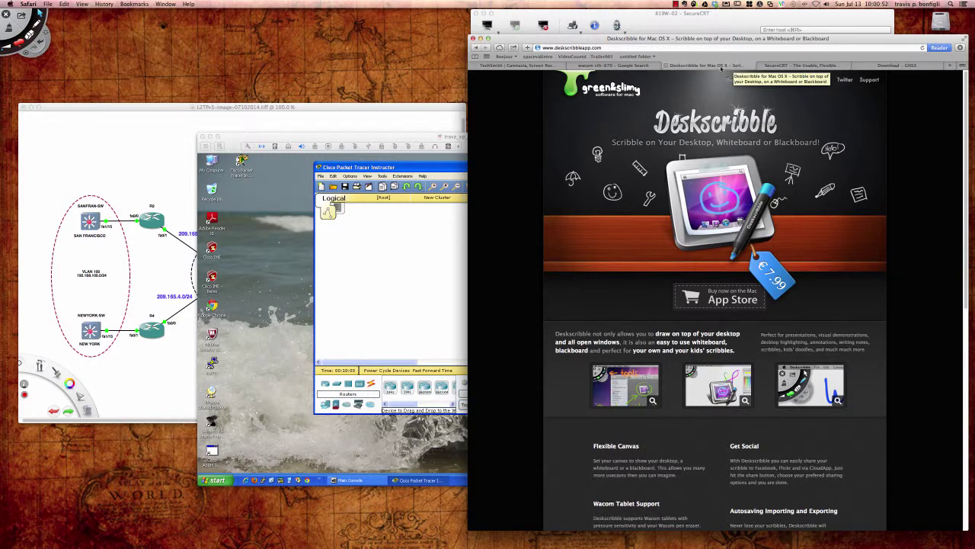
Step: Bring the L2TPv3-image-07102014.tiff diagram in SketchBook Express in front of the browser
{"action": "left_click", "coordinate": [351, 108]}
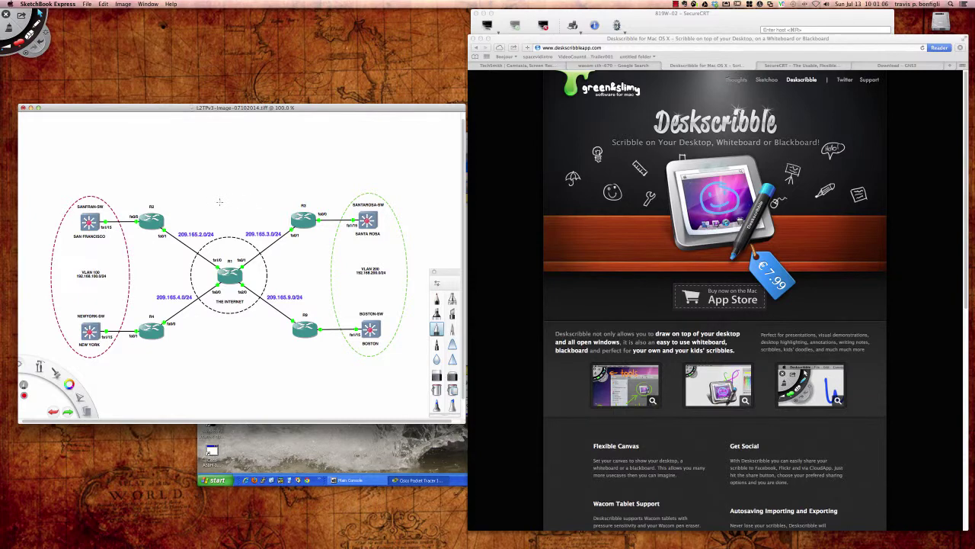
Step: Draw a pink scribble, a broad red marker band with thin red outline, and a red squiggle
{"action": "mouse_move", "coordinate": [3, 263]}
{"action": "mouse_move", "coordinate": [3, 105]}
{"action": "left_click", "coordinate": [437, 344]}
{"action": "mouse_move", "coordinate": [399, 351]}
{"action": "left_mouse_down"}
{"action": "mouse_move", "coordinate": [374, 364]}
{"action": "mouse_move", "coordinate": [256, 354]}
{"action": "left_mouse_up"}
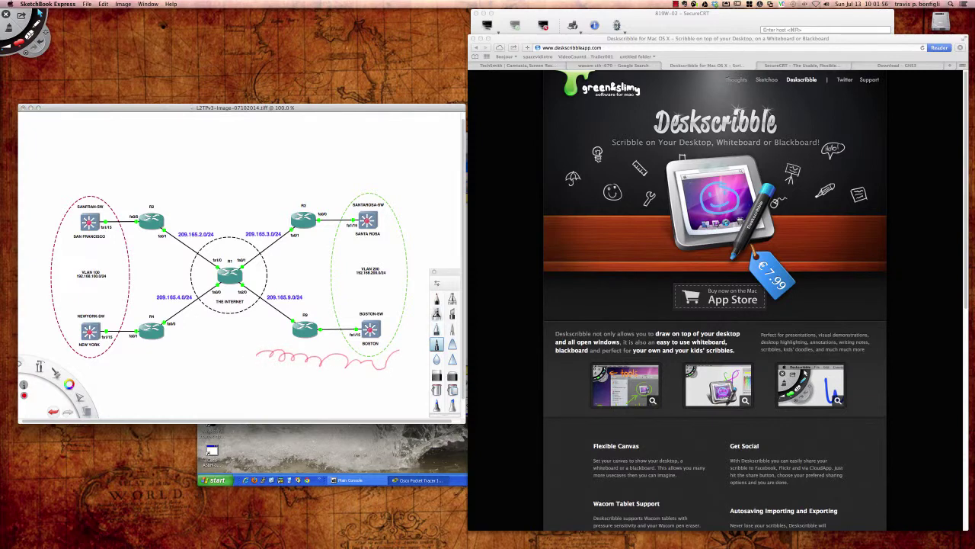
{"action": "left_click", "coordinate": [436, 314]}
{"action": "mouse_move", "coordinate": [375, 360]}
{"action": "left_mouse_down"}
{"action": "mouse_move", "coordinate": [310, 375]}
{"action": "mouse_move", "coordinate": [202, 367]}
{"action": "left_mouse_up"}
{"action": "left_click", "coordinate": [436, 329]}
{"action": "mouse_move", "coordinate": [390, 376]}
{"action": "left_mouse_down"}
{"action": "mouse_move", "coordinate": [341, 395]}
{"action": "mouse_move", "coordinate": [277, 395]}
{"action": "mouse_move", "coordinate": [212, 383]}
{"action": "mouse_move", "coordinate": [182, 359]}
{"action": "left_mouse_up"}
{"action": "left_click", "coordinate": [68, 384]}
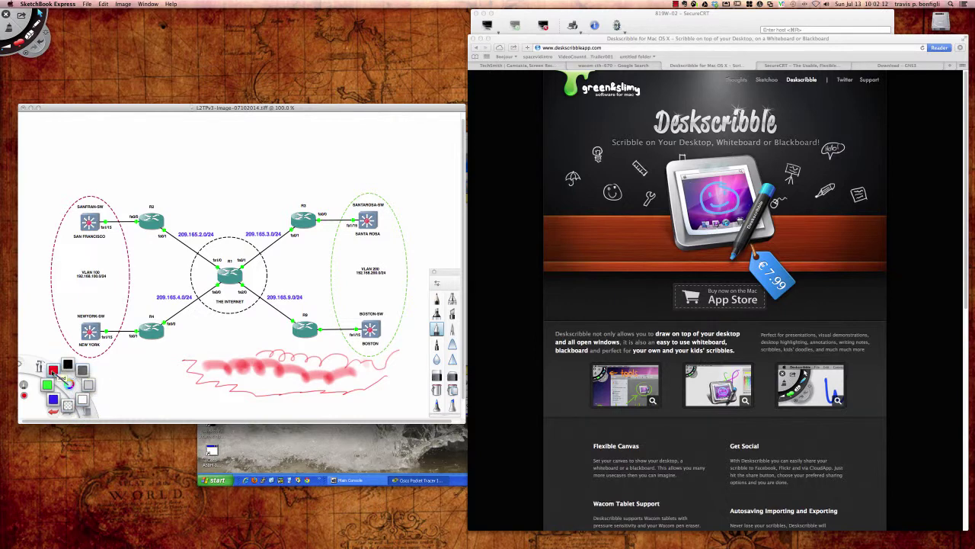
{"action": "left_click", "coordinate": [53, 369]}
{"action": "left_click_drag", "start_coordinate": [135, 367], "coordinate": [158, 389]}
Step: Switch to blue and scribble at the lower left, between R4 and R9, and near R3
{"action": "left_click", "coordinate": [68, 385]}
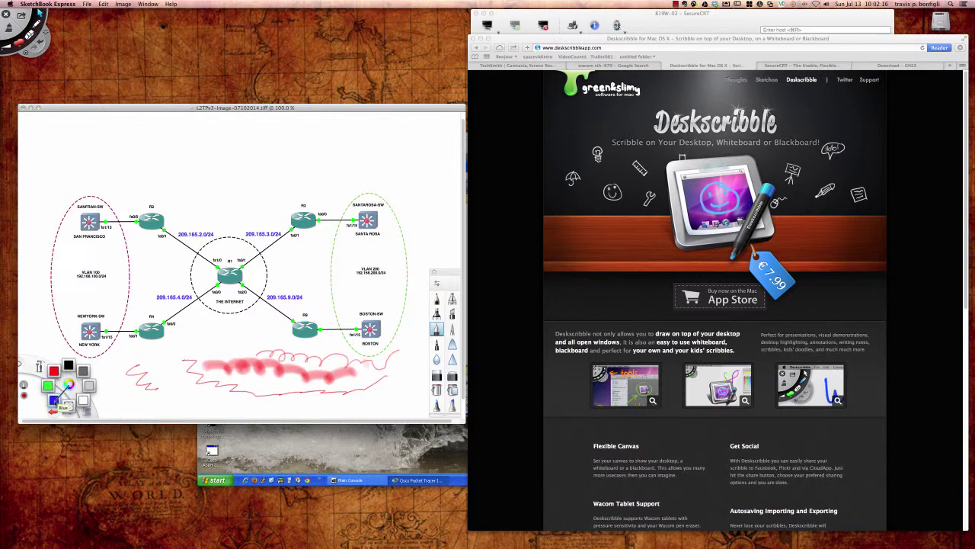
{"action": "left_click", "coordinate": [54, 401]}
{"action": "mouse_move", "coordinate": [111, 377]}
{"action": "left_mouse_down"}
{"action": "mouse_move", "coordinate": [124, 393]}
{"action": "mouse_move", "coordinate": [171, 389]}
{"action": "mouse_move", "coordinate": [143, 357]}
{"action": "mouse_move", "coordinate": [165, 357]}
{"action": "left_mouse_up"}
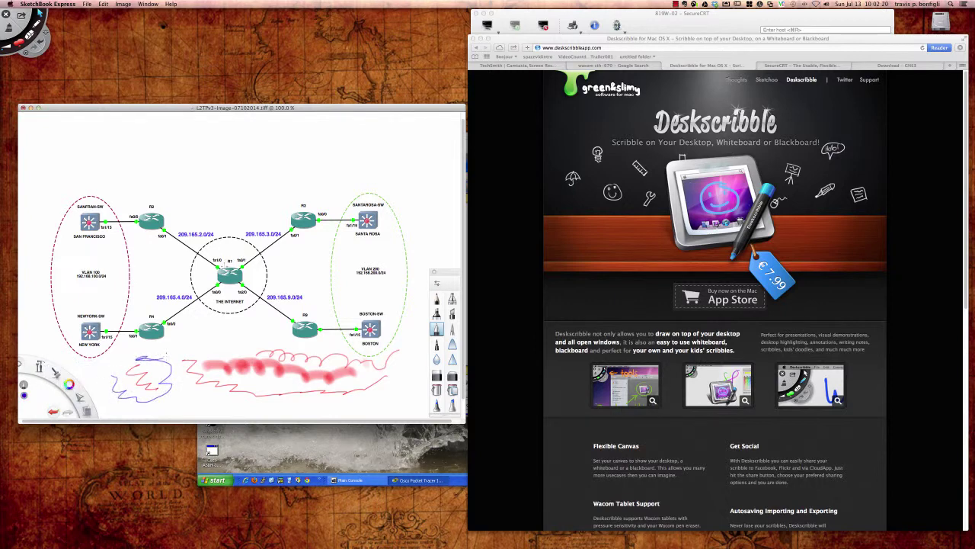
{"action": "left_click_drag", "start_coordinate": [195, 327], "coordinate": [252, 323]}
{"action": "left_click_drag", "start_coordinate": [291, 260], "coordinate": [305, 309]}
{"action": "left_click", "coordinate": [86, 4]}
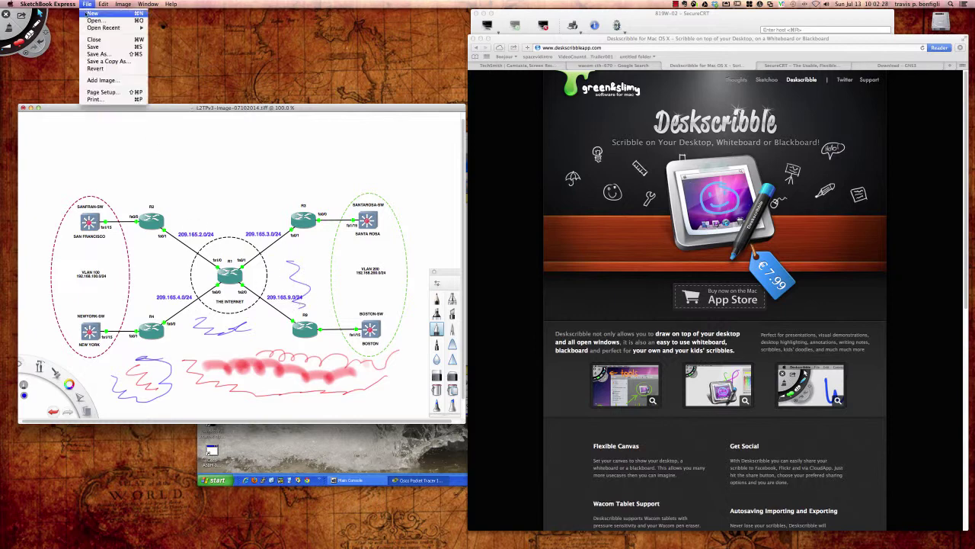
{"action": "mouse_move", "coordinate": [103, 5]}
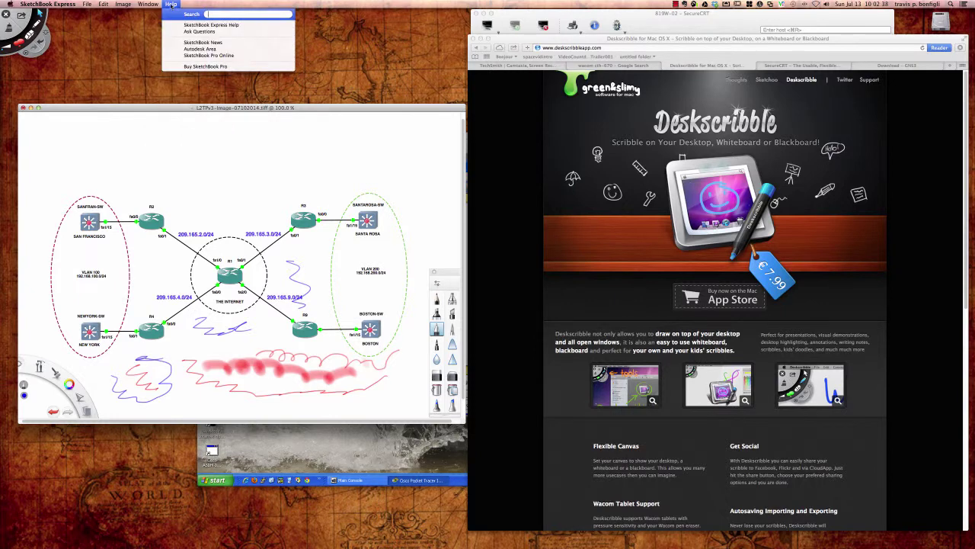
{"action": "mouse_move", "coordinate": [61, 6]}
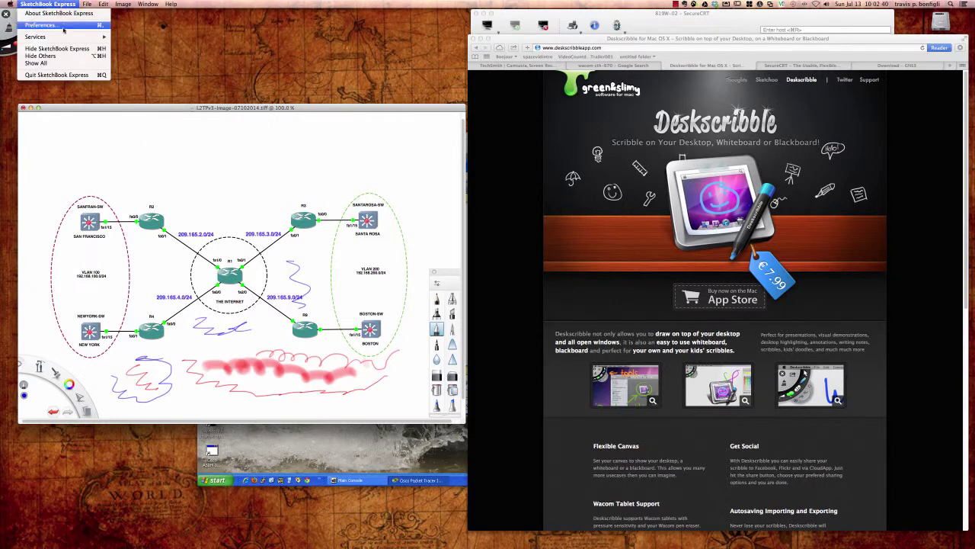
{"action": "left_click", "coordinate": [67, 26]}
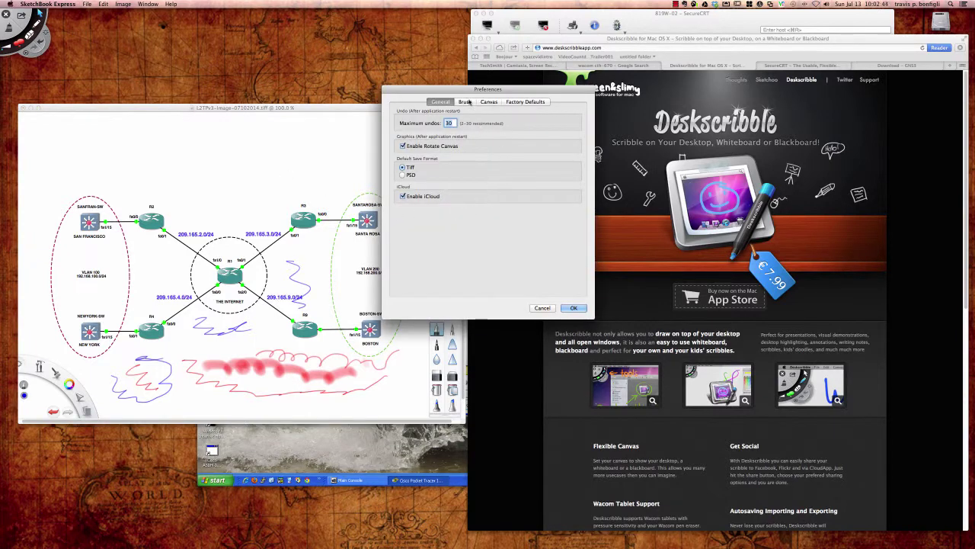
{"action": "left_click", "coordinate": [465, 102]}
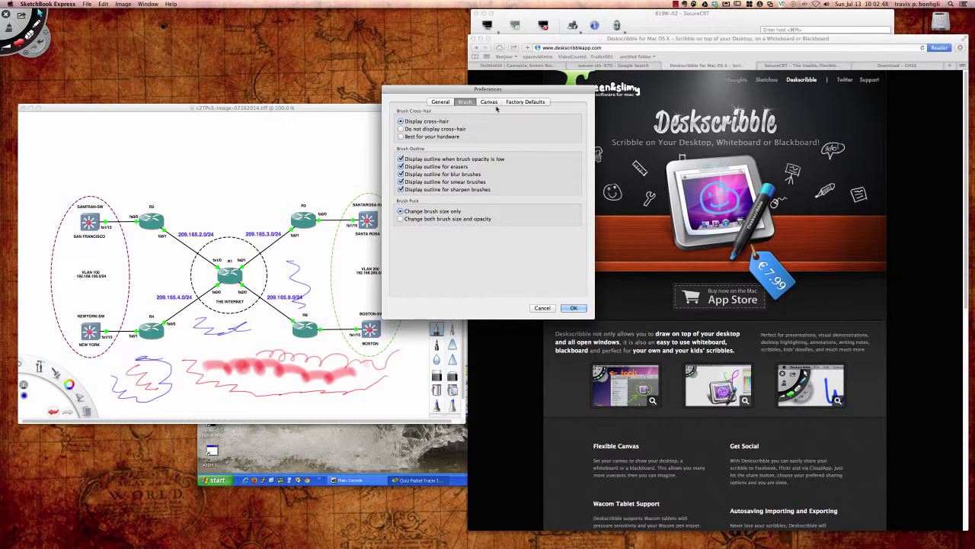
{"action": "left_click", "coordinate": [492, 104]}
{"action": "left_click", "coordinate": [527, 104]}
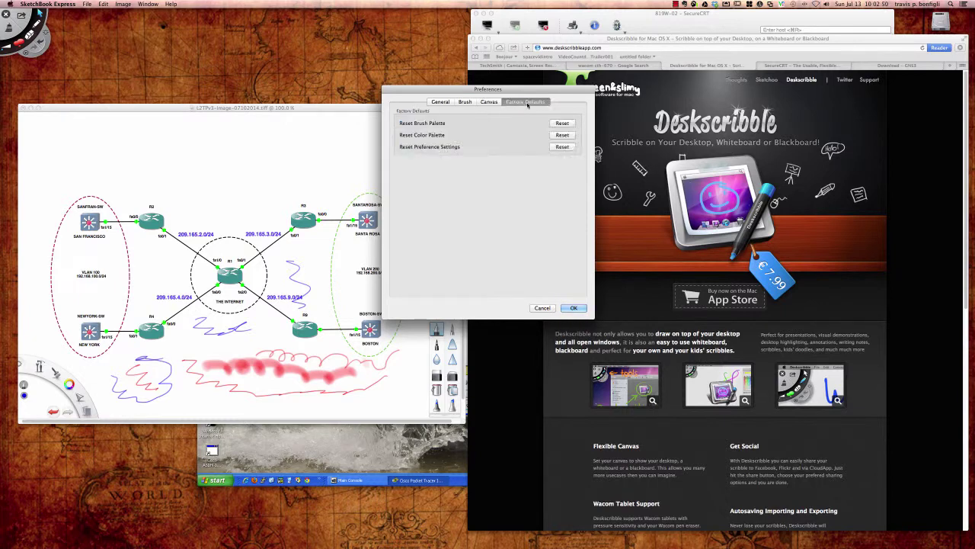
{"action": "left_click", "coordinate": [572, 309]}
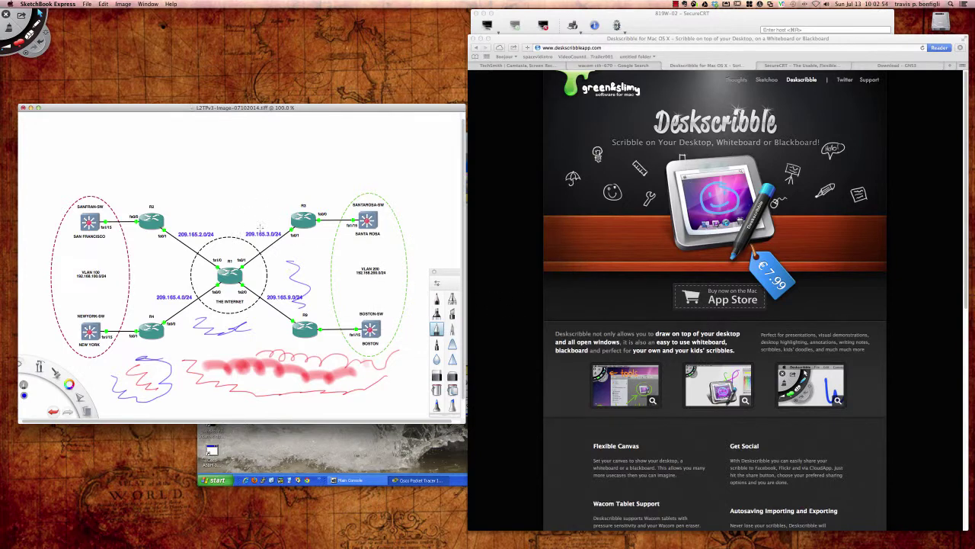
Step: Circle 209.165.3.0/24 in blue, then add red marks around R2, handwriting, a lower-left loop and a cloud
{"action": "mouse_move", "coordinate": [261, 226]}
{"action": "left_mouse_down"}
{"action": "mouse_move", "coordinate": [241, 240]}
{"action": "mouse_move", "coordinate": [271, 244]}
{"action": "mouse_move", "coordinate": [260, 219]}
{"action": "mouse_move", "coordinate": [271, 239]}
{"action": "mouse_move", "coordinate": [244, 237]}
{"action": "mouse_move", "coordinate": [259, 227]}
{"action": "mouse_move", "coordinate": [279, 249]}
{"action": "left_mouse_up"}
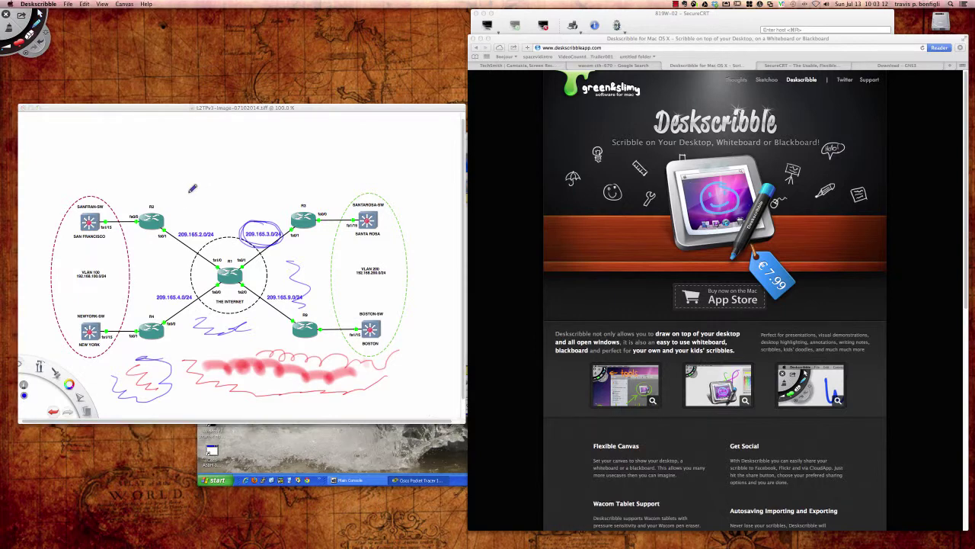
{"action": "mouse_move", "coordinate": [168, 191]}
{"action": "left_mouse_down"}
{"action": "mouse_move", "coordinate": [147, 202]}
{"action": "mouse_move", "coordinate": [203, 195]}
{"action": "mouse_move", "coordinate": [216, 183]}
{"action": "mouse_move", "coordinate": [221, 204]}
{"action": "left_mouse_up"}
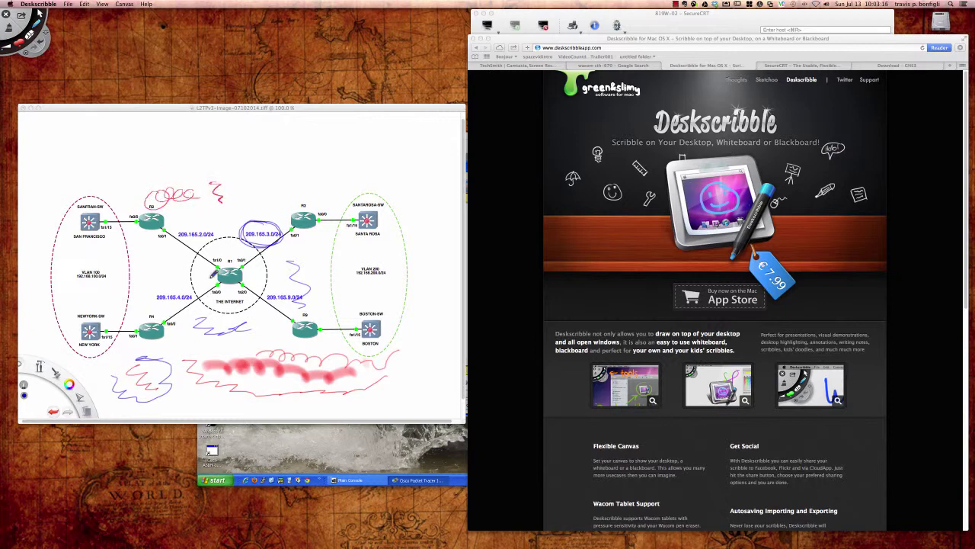
{"action": "left_click_drag", "start_coordinate": [231, 163], "coordinate": [318, 181]}
{"action": "mouse_move", "coordinate": [187, 369]}
{"action": "left_mouse_down"}
{"action": "mouse_move", "coordinate": [226, 372]}
{"action": "mouse_move", "coordinate": [195, 358]}
{"action": "mouse_move", "coordinate": [200, 375]}
{"action": "left_mouse_up"}
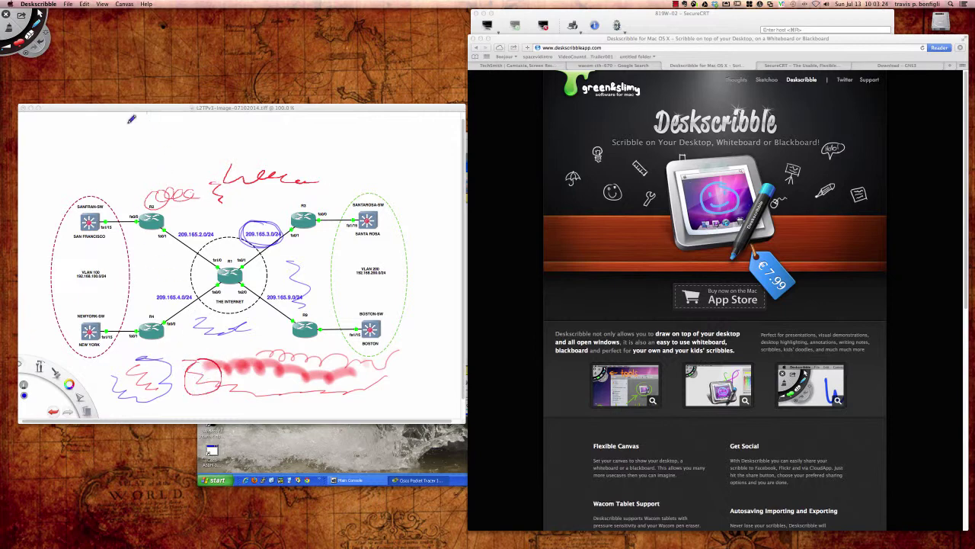
{"action": "mouse_move", "coordinate": [169, 135]}
{"action": "left_mouse_down"}
{"action": "mouse_move", "coordinate": [218, 147]}
{"action": "mouse_move", "coordinate": [216, 135]}
{"action": "mouse_move", "coordinate": [172, 145]}
{"action": "left_mouse_up"}
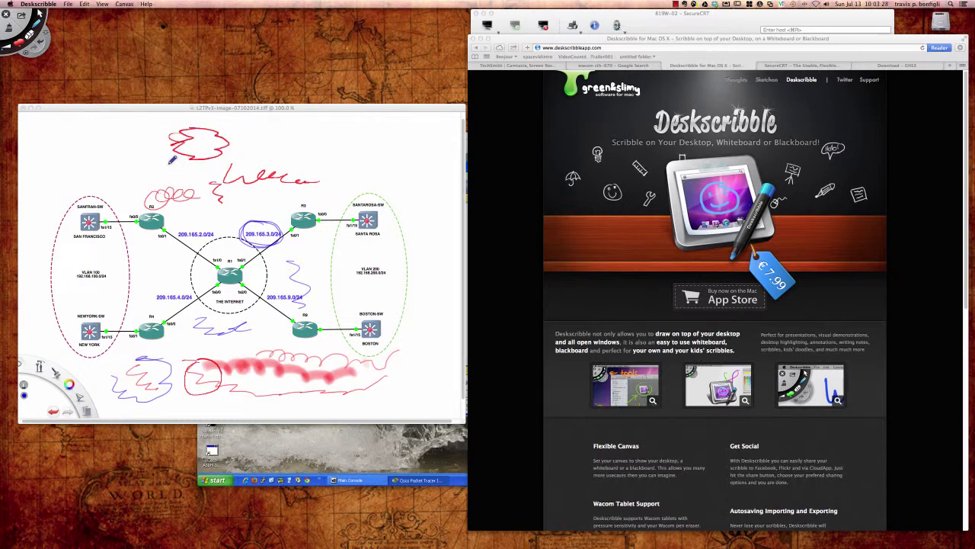
{"action": "left_click", "coordinate": [42, 4]}
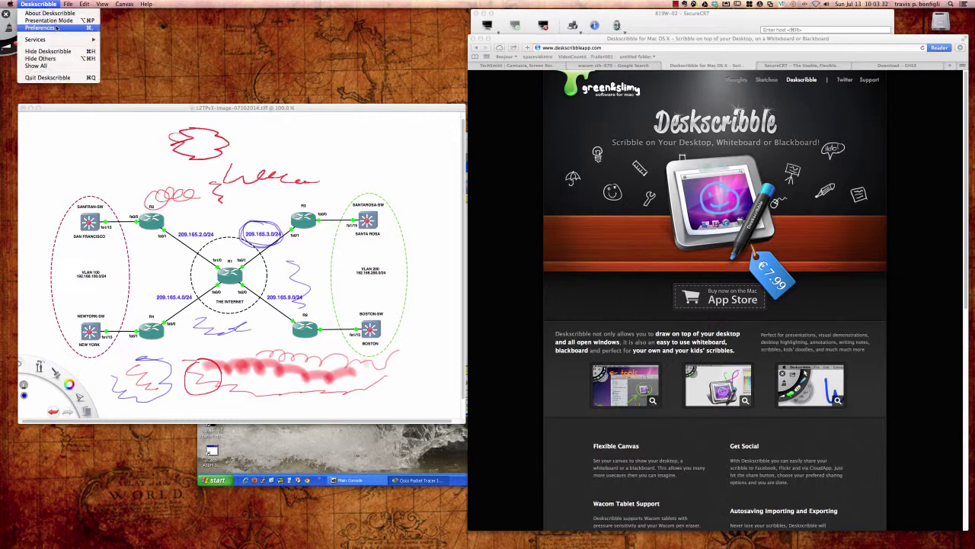
{"action": "left_click", "coordinate": [47, 27]}
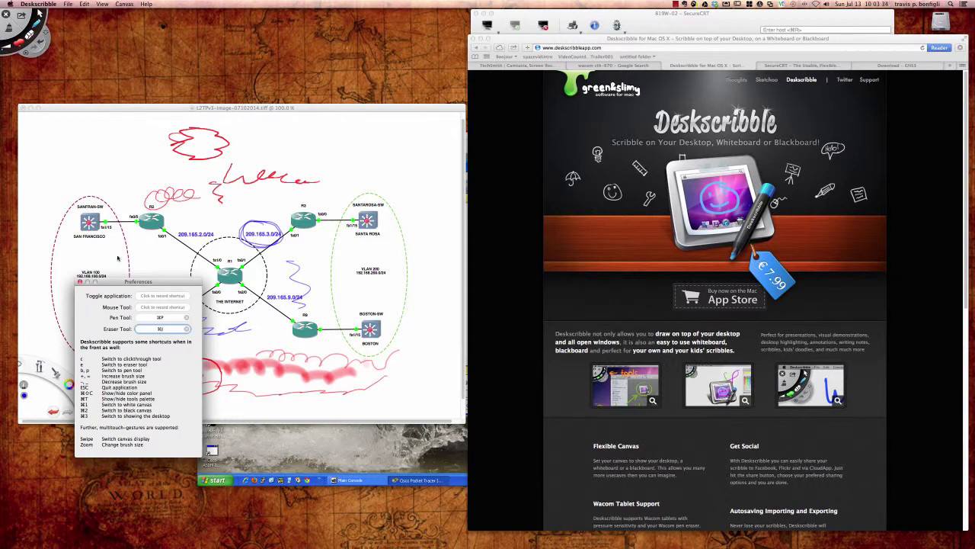
{"action": "left_click", "coordinate": [80, 281]}
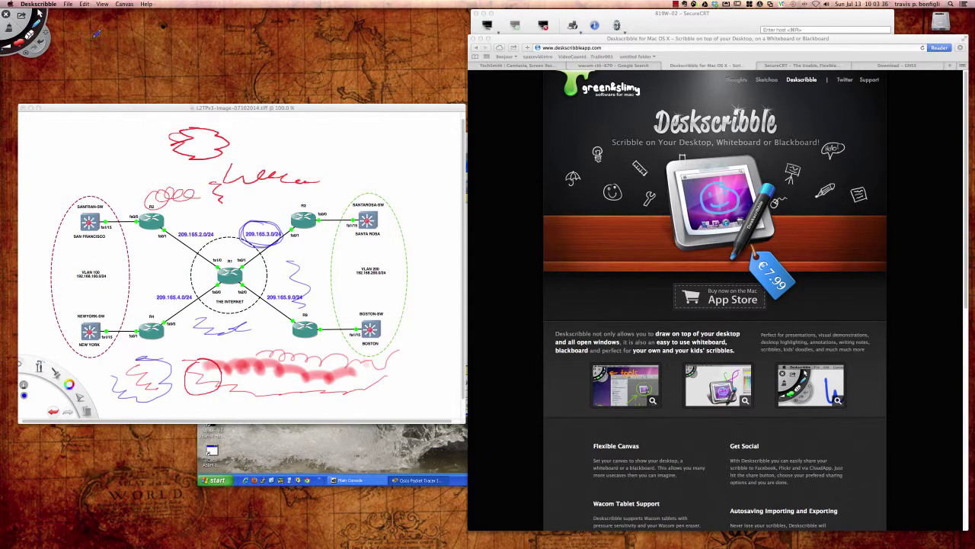
{"action": "left_click", "coordinate": [86, 5]}
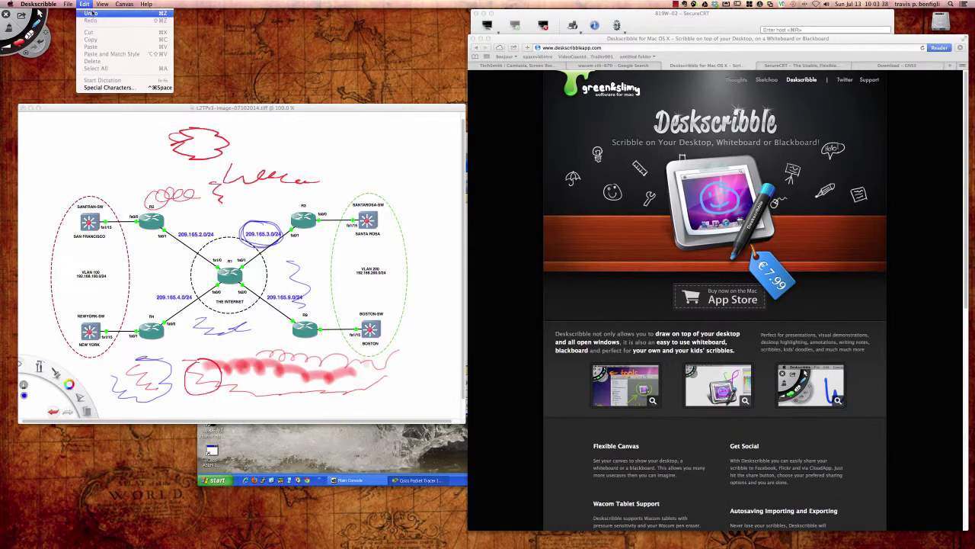
{"action": "mouse_move", "coordinate": [124, 6]}
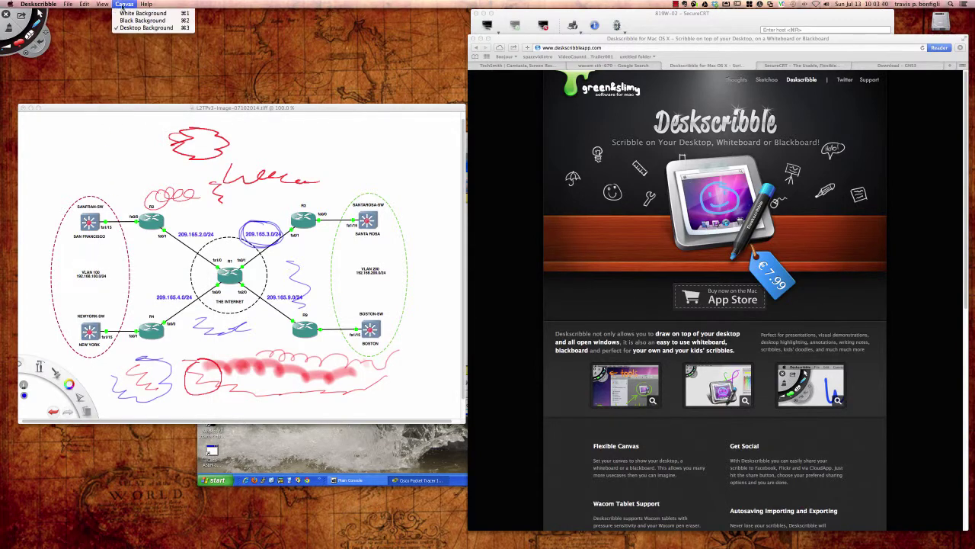
{"action": "left_click", "coordinate": [109, 38]}
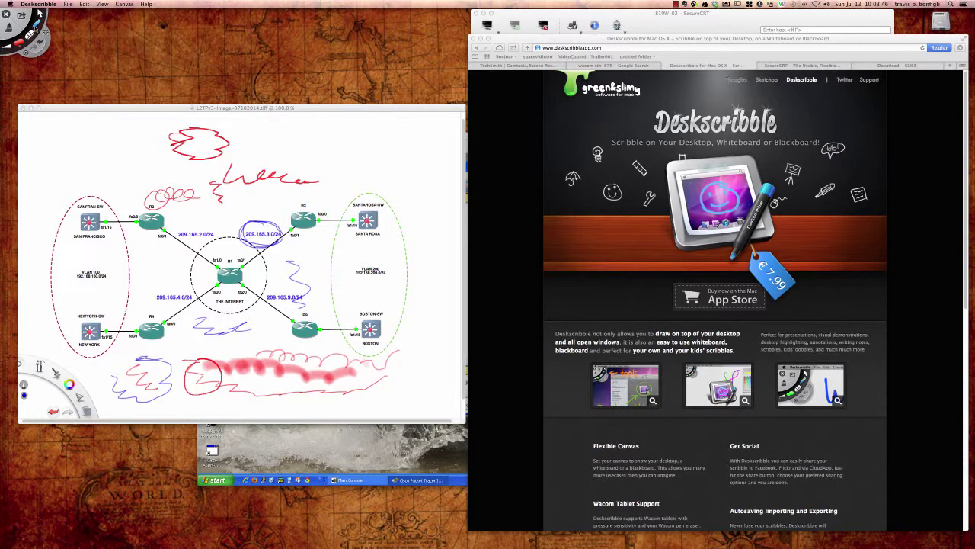
Step: Draw a long red stroke across the diagram top, a small squiggle below it, and a scribble from R2 toward the internet circle
{"action": "mouse_move", "coordinate": [69, 133]}
{"action": "left_mouse_down"}
{"action": "mouse_move", "coordinate": [112, 145]}
{"action": "mouse_move", "coordinate": [285, 138]}
{"action": "mouse_move", "coordinate": [317, 157]}
{"action": "mouse_move", "coordinate": [314, 137]}
{"action": "mouse_move", "coordinate": [250, 142]}
{"action": "left_mouse_up"}
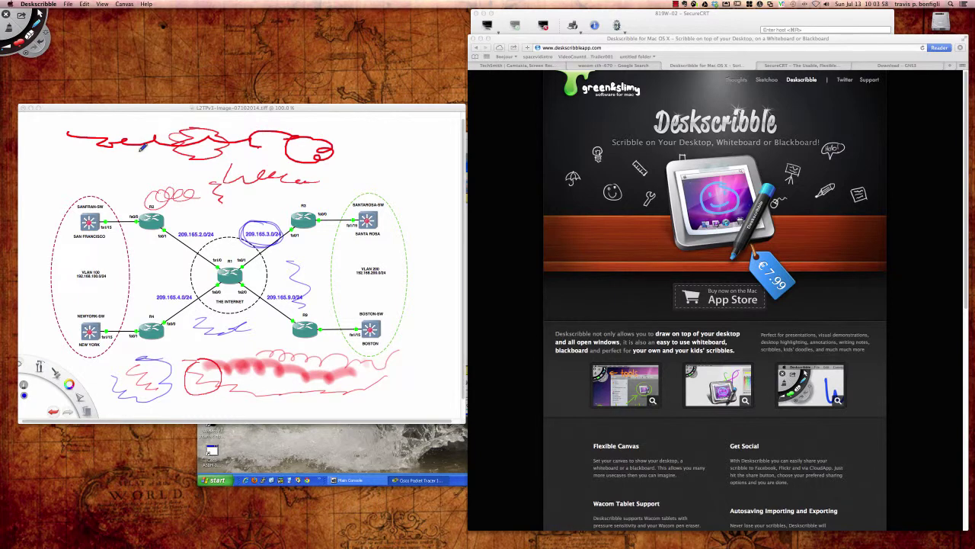
{"action": "mouse_move", "coordinate": [118, 164]}
{"action": "left_mouse_down"}
{"action": "mouse_move", "coordinate": [176, 167]}
{"action": "mouse_move", "coordinate": [106, 166]}
{"action": "left_mouse_up"}
{"action": "mouse_move", "coordinate": [127, 201]}
{"action": "left_mouse_down"}
{"action": "mouse_move", "coordinate": [149, 233]}
{"action": "mouse_move", "coordinate": [139, 246]}
{"action": "mouse_move", "coordinate": [169, 259]}
{"action": "left_mouse_up"}
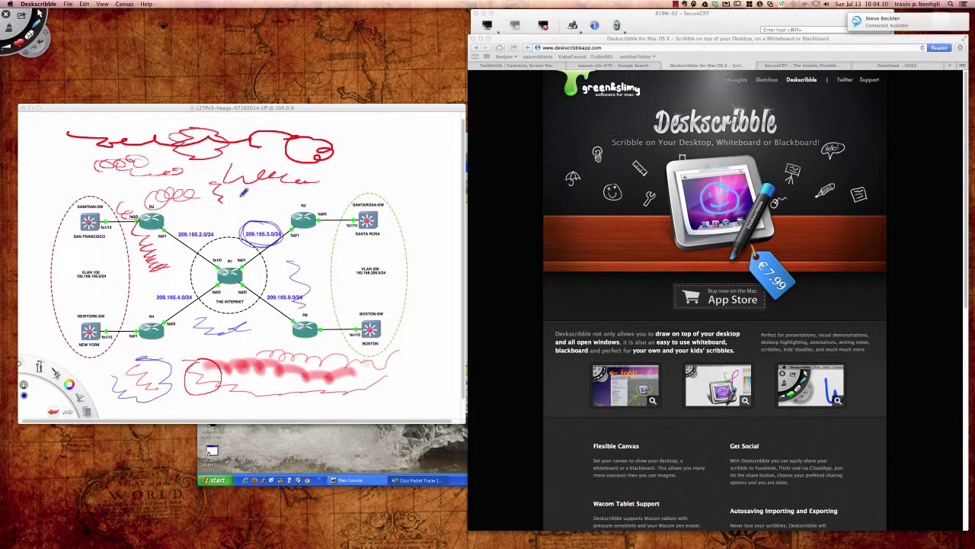
Step: Clear the red annotations with super+Z and switch Safari to the SecureCRT product page
{"action": "key", "text": "super+z"}
{"action": "key", "text": "super+z"}
{"action": "key", "text": "super+z"}
{"action": "key", "text": "super+z"}
{"action": "key", "text": "super+z"}
{"action": "key", "text": "super+z"}
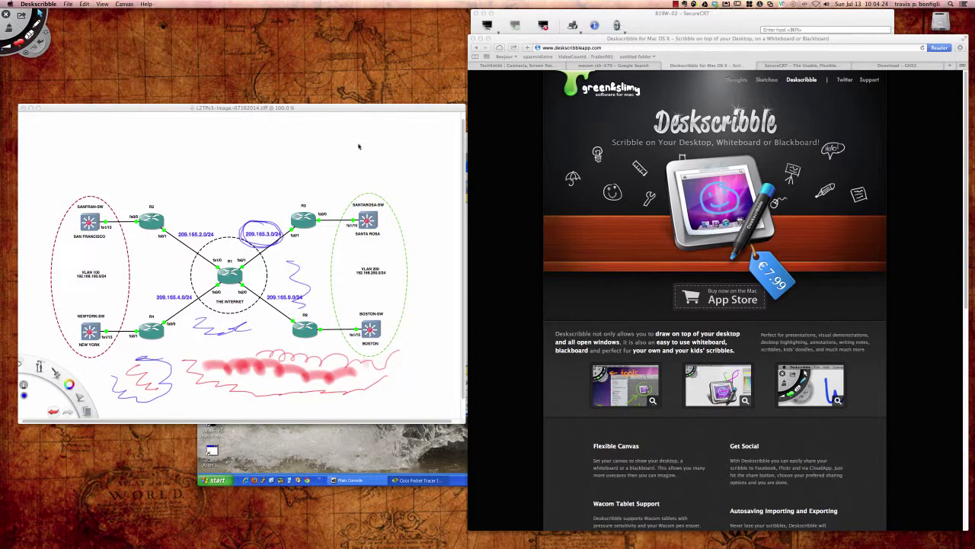
{"action": "left_click", "coordinate": [803, 66]}
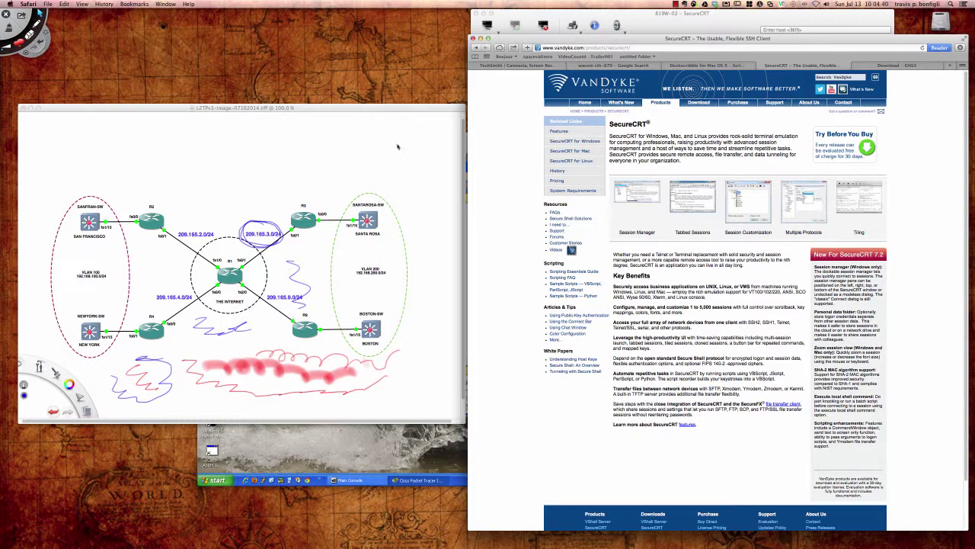
Step: Bring the SecureCRT terminal showing the router's running configuration to the front
{"action": "left_click", "coordinate": [659, 29]}
Step: Nudge the SecureCRT window right and cycle through the R2, R4, R6 and SW1 session tabs
{"action": "left_click_drag", "start_coordinate": [663, 39], "coordinate": [669, 38]}
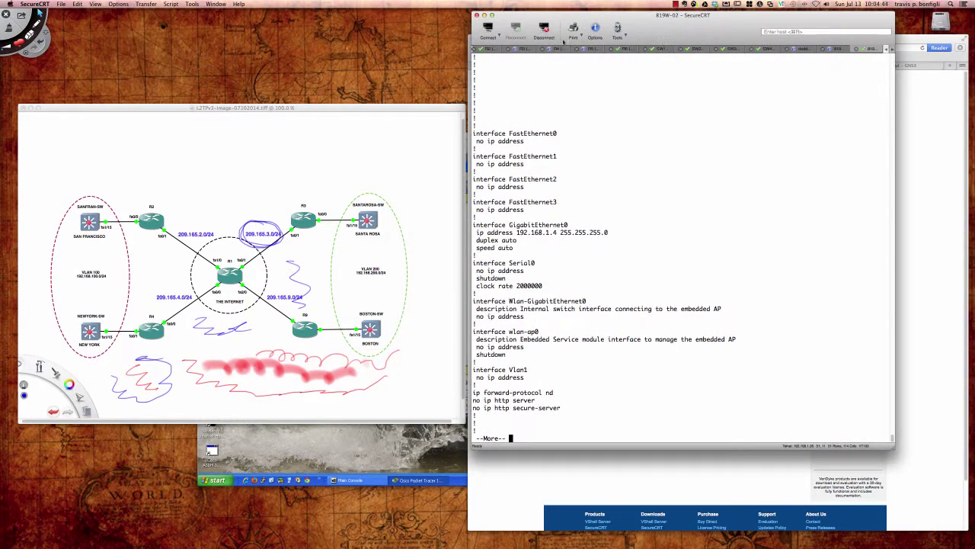
{"action": "left_click", "coordinate": [492, 51]}
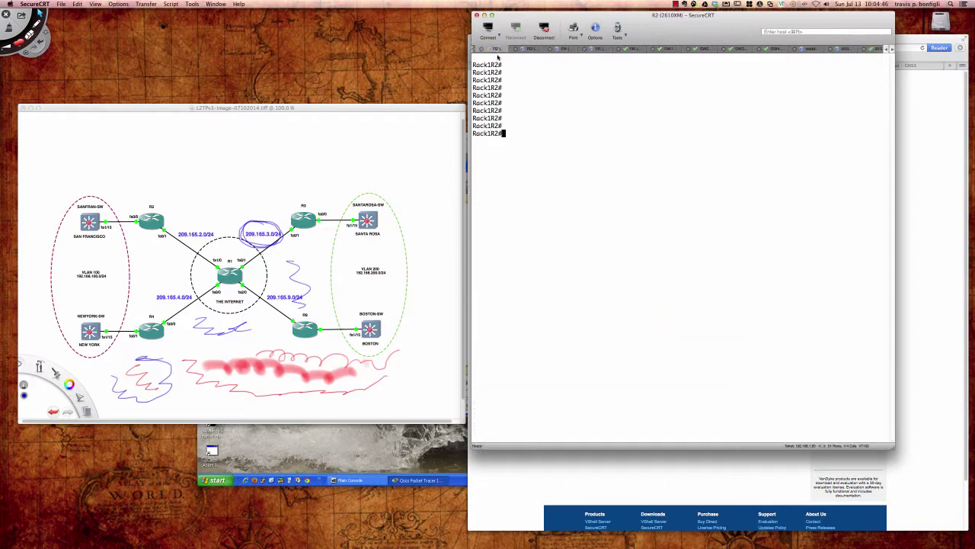
{"action": "left_click", "coordinate": [533, 50]}
{"action": "left_click", "coordinate": [565, 51]}
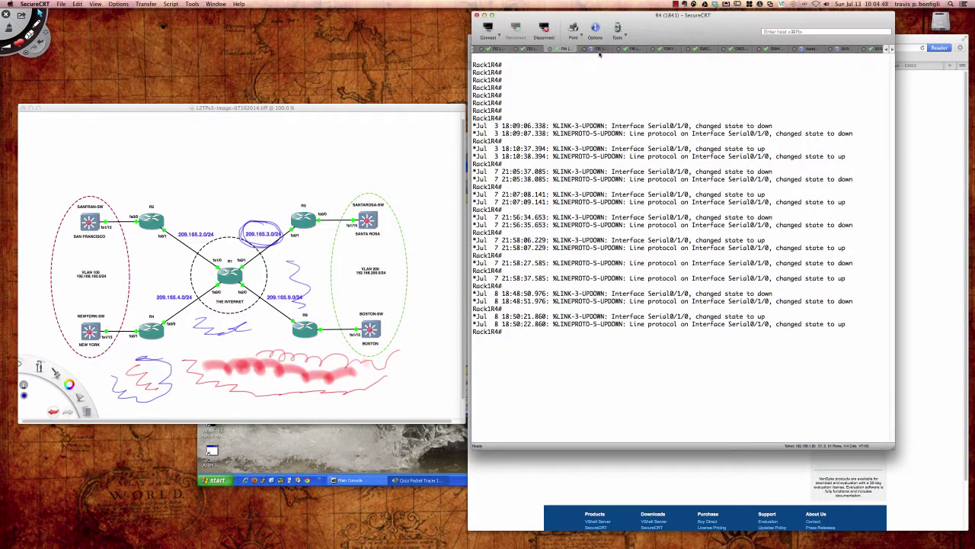
{"action": "left_click", "coordinate": [602, 50]}
{"action": "left_click", "coordinate": [632, 51]}
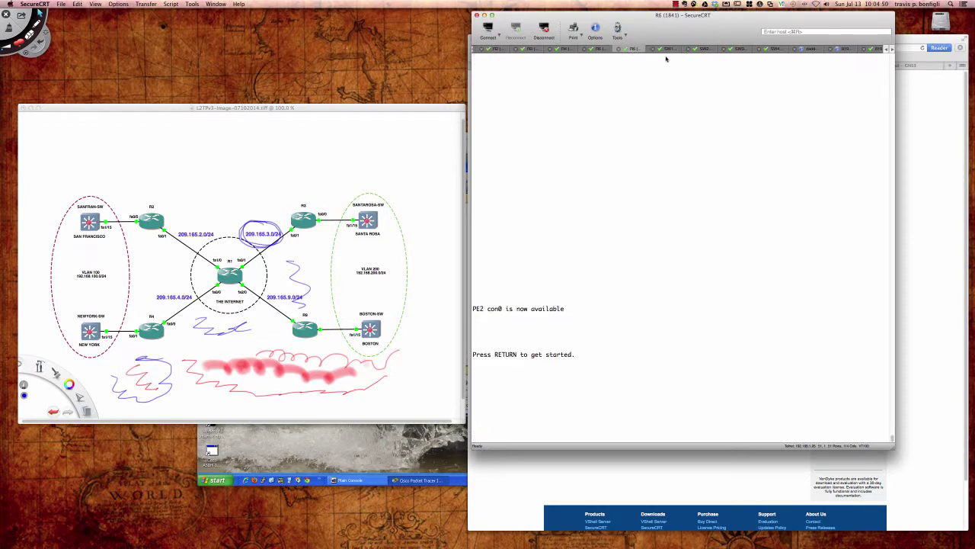
{"action": "left_click", "coordinate": [669, 51]}
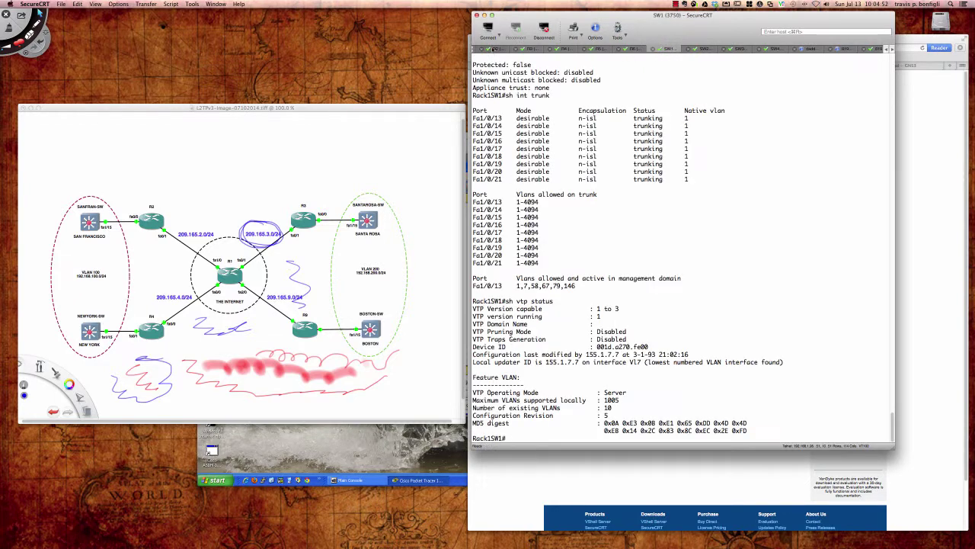
Step: Revisit R2 and R4, then show the SW2, SW3, SW4 and local ping sessions
{"action": "left_click", "coordinate": [534, 50]}
{"action": "left_click", "coordinate": [569, 50]}
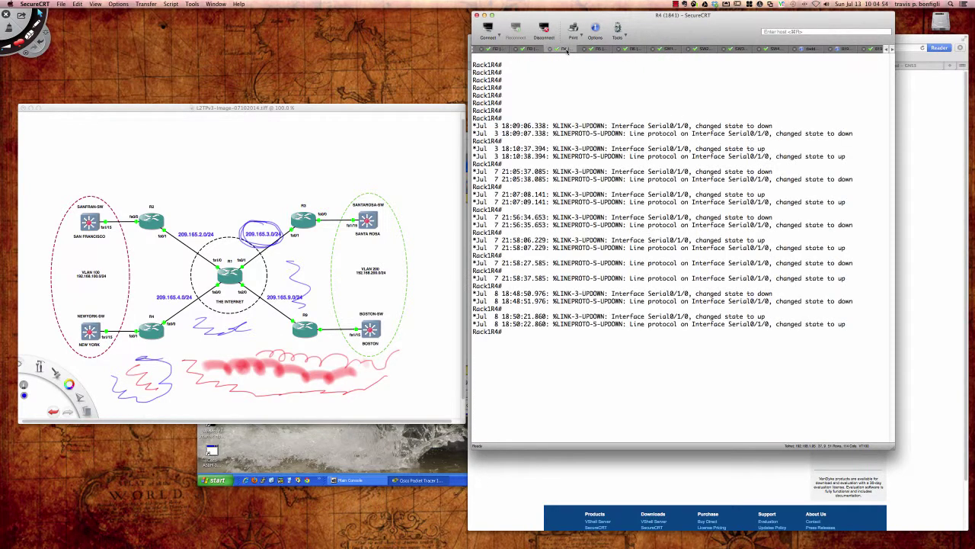
{"action": "left_click", "coordinate": [700, 50]}
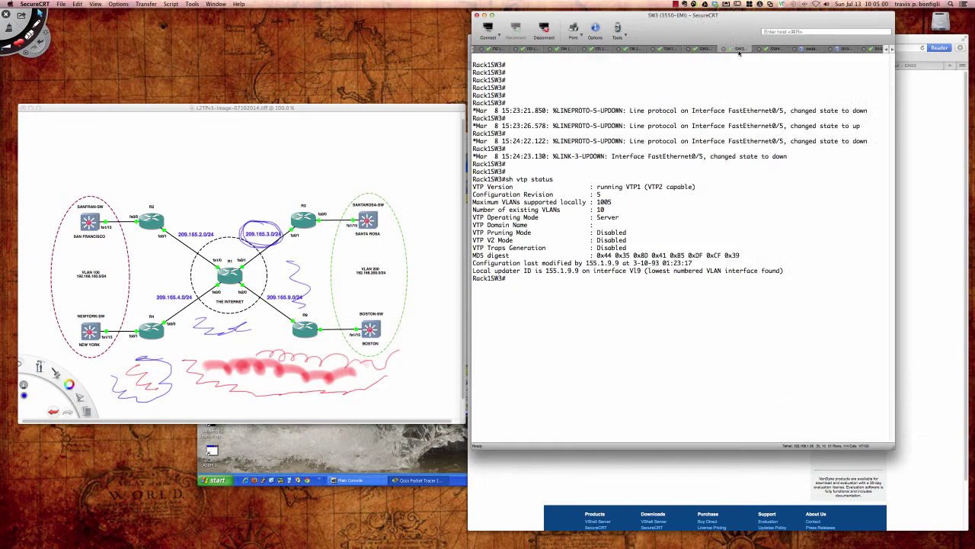
{"action": "left_click", "coordinate": [741, 50]}
{"action": "left_click", "coordinate": [776, 50]}
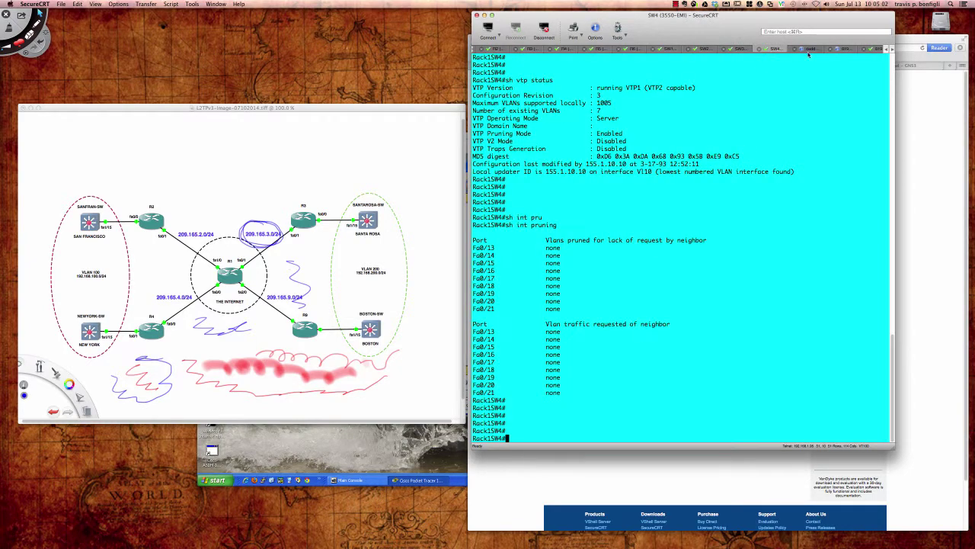
{"action": "left_click", "coordinate": [810, 51]}
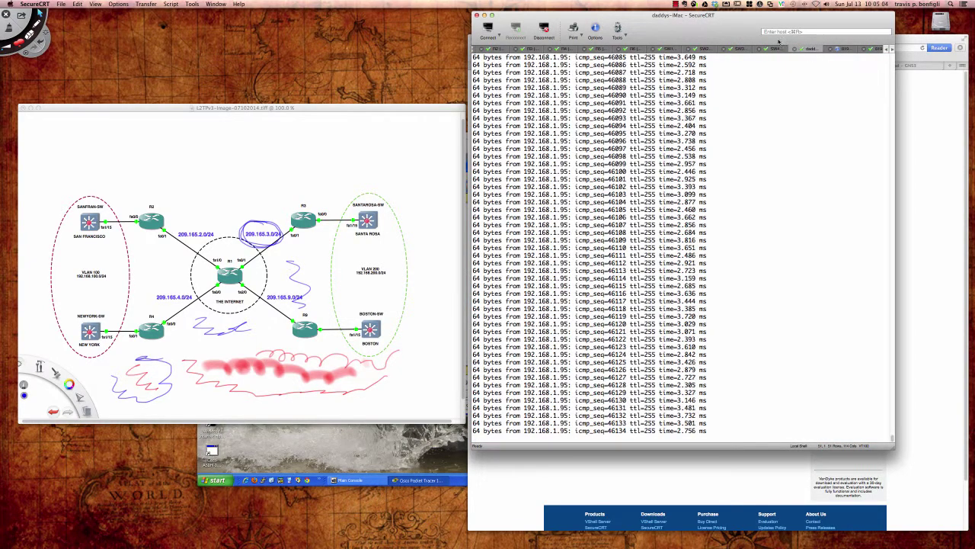
{"action": "left_click", "coordinate": [774, 51]}
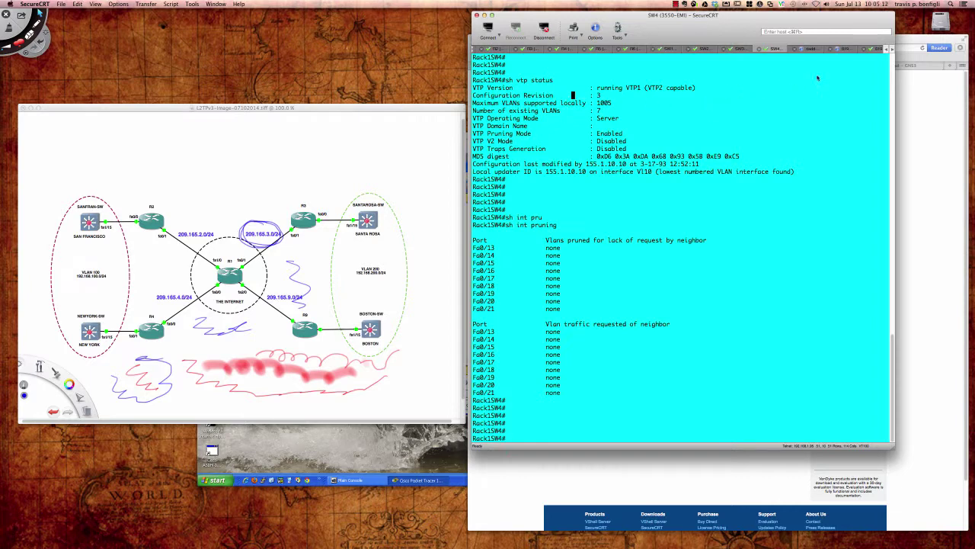
Step: Show the R6, R3 and R5 router sessions in turn
{"action": "left_click", "coordinate": [633, 49]}
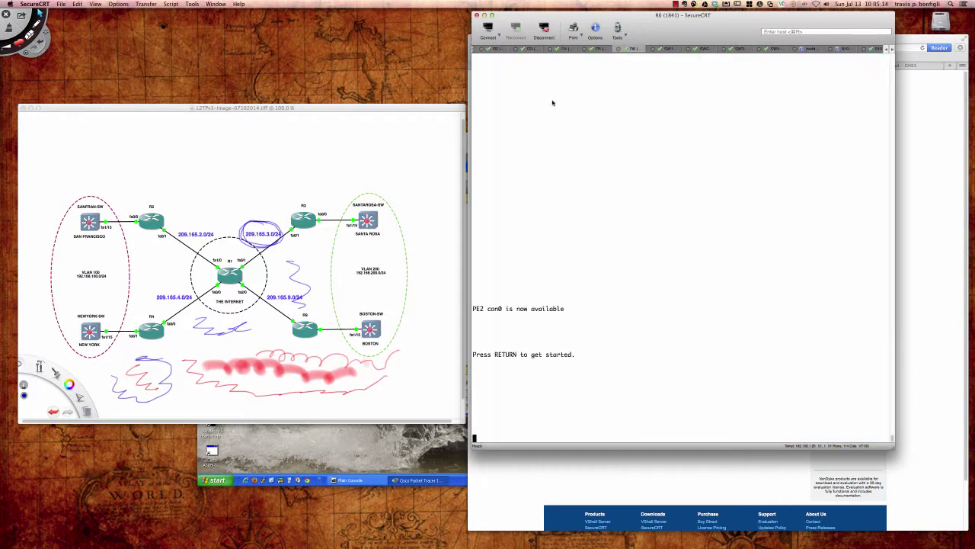
{"action": "left_click", "coordinate": [495, 49]}
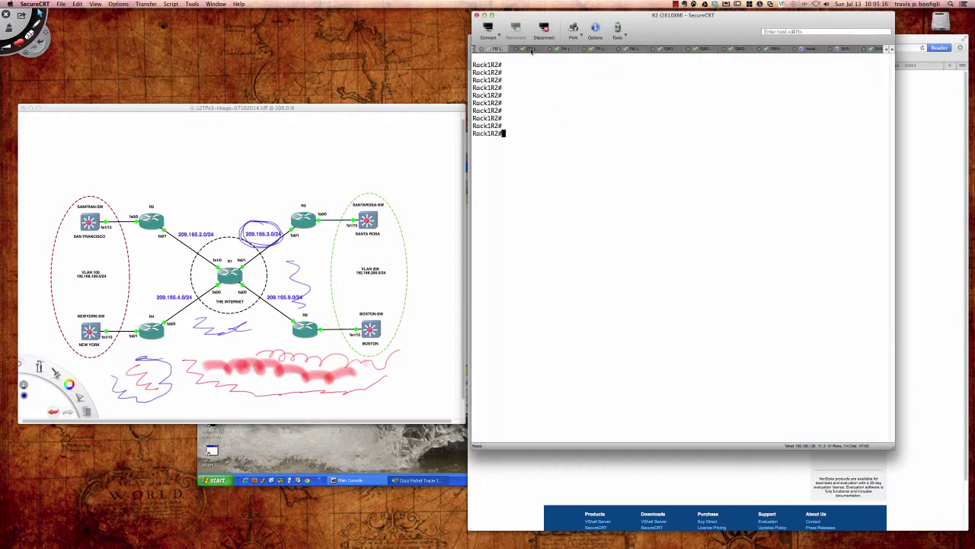
{"action": "left_click", "coordinate": [530, 49]}
{"action": "left_click", "coordinate": [562, 49]}
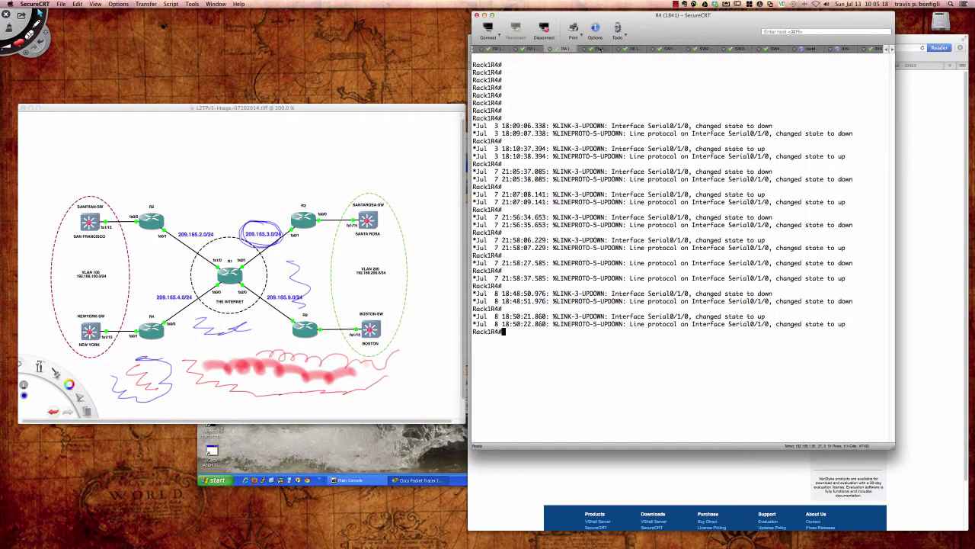
{"action": "left_click", "coordinate": [600, 49]}
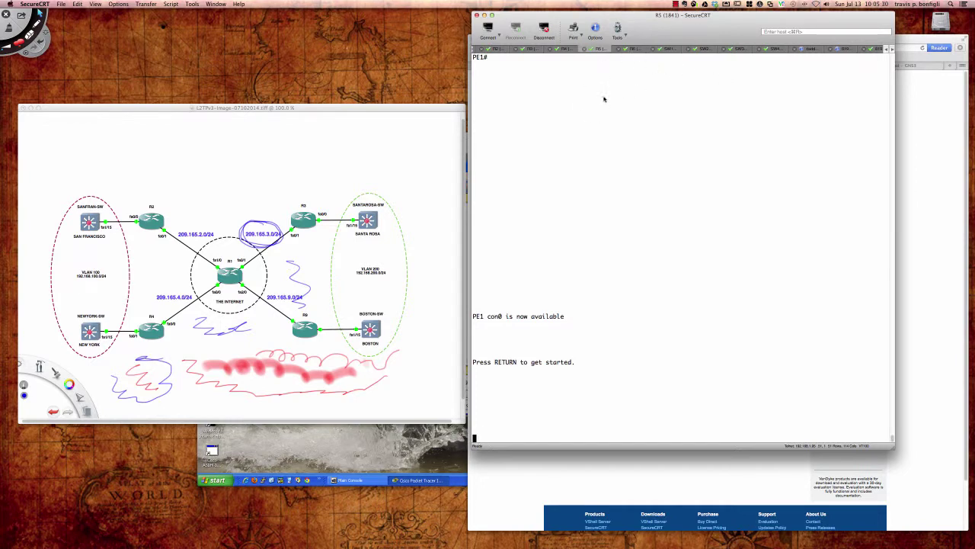
Step: Bring Safari forward, switch to the GNS3 download tab, and open the GNS3 1.0 Early Release page
{"action": "left_click", "coordinate": [902, 148]}
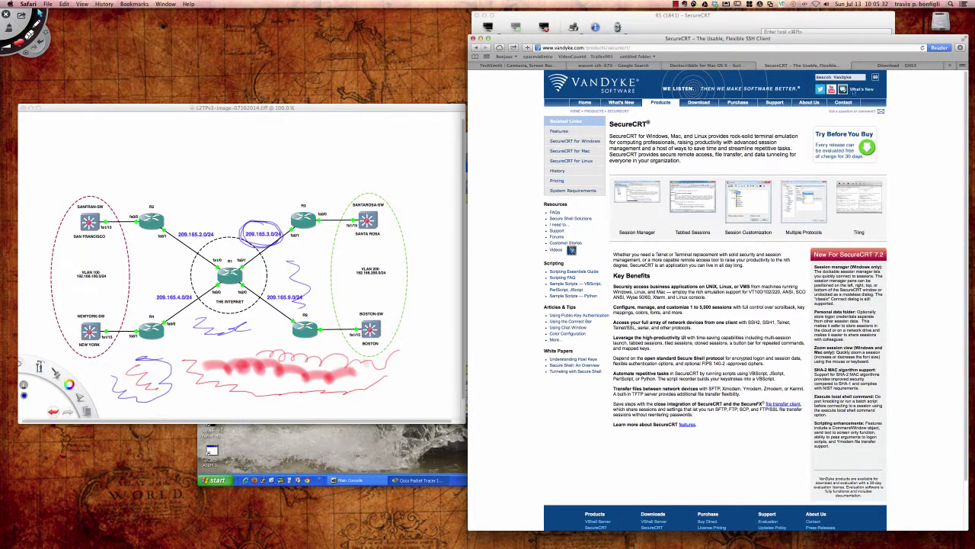
{"action": "left_click", "coordinate": [903, 66]}
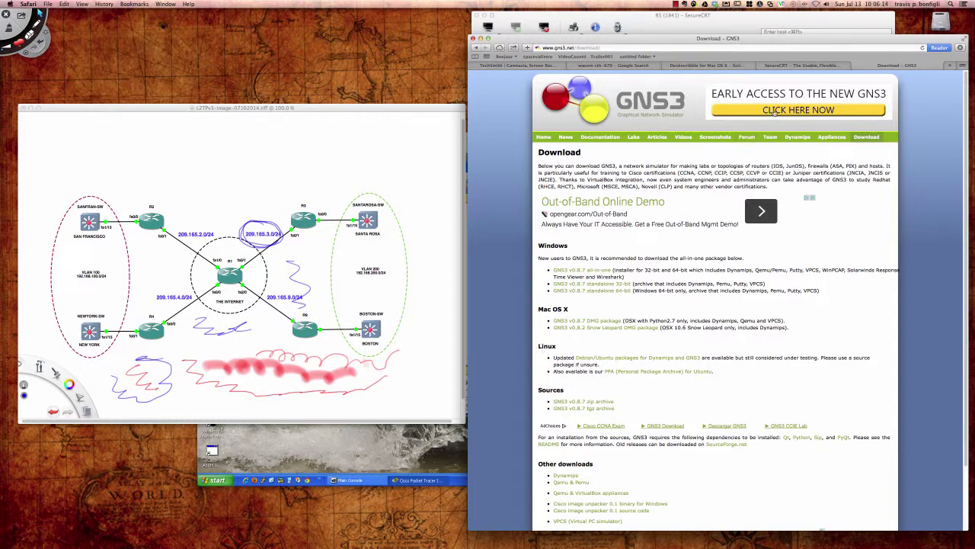
{"action": "left_click", "coordinate": [781, 111]}
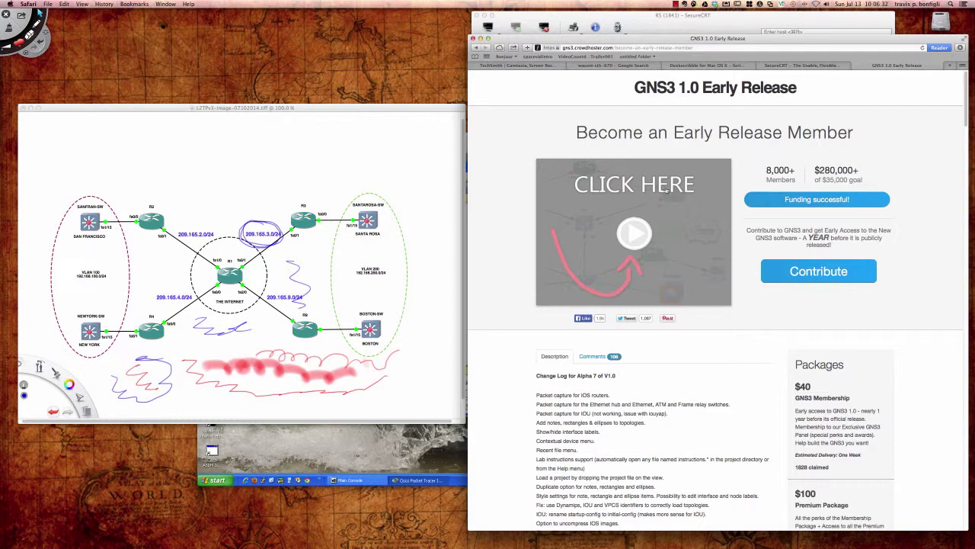
Step: Return to the GNS3 download page via the back history, then bring the Windows XP VM forward
{"action": "left_click", "coordinate": [476, 48]}
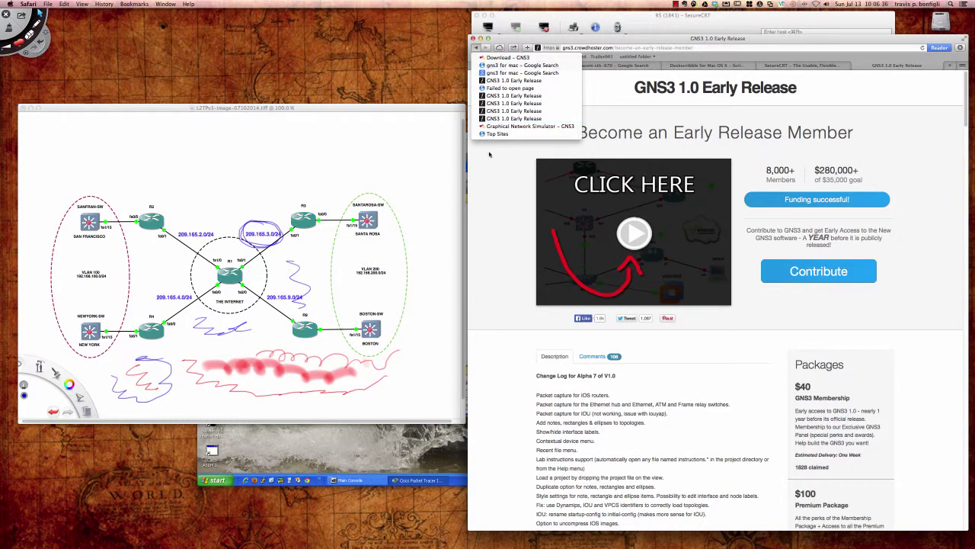
{"action": "left_click", "coordinate": [489, 156]}
{"action": "left_click", "coordinate": [476, 48]}
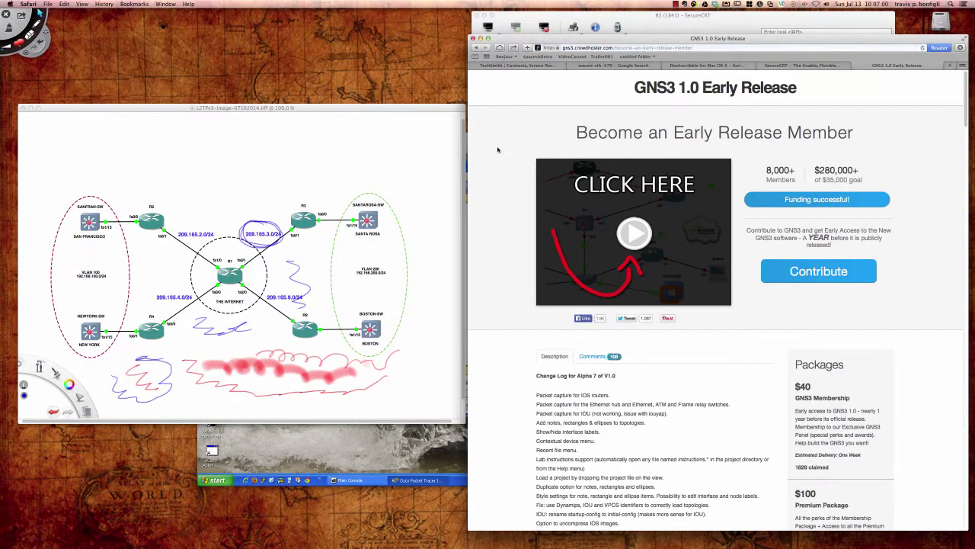
{"action": "left_click", "coordinate": [364, 435]}
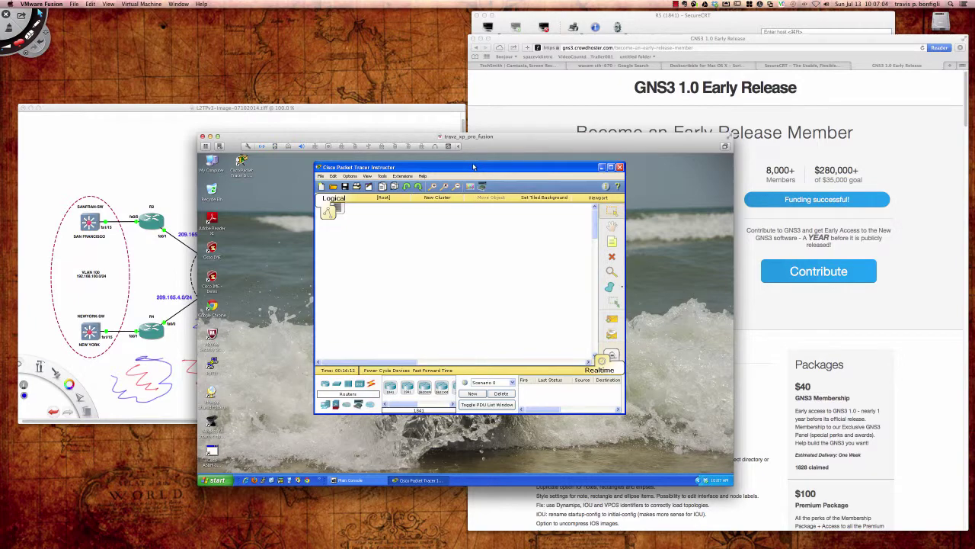
Step: Nudge the Packet Tracer window and the VMware Fusion window into new positions
{"action": "mouse_move", "coordinate": [473, 166]}
{"action": "left_mouse_down"}
{"action": "mouse_move", "coordinate": [489, 168]}
{"action": "mouse_move", "coordinate": [470, 160]}
{"action": "left_mouse_up"}
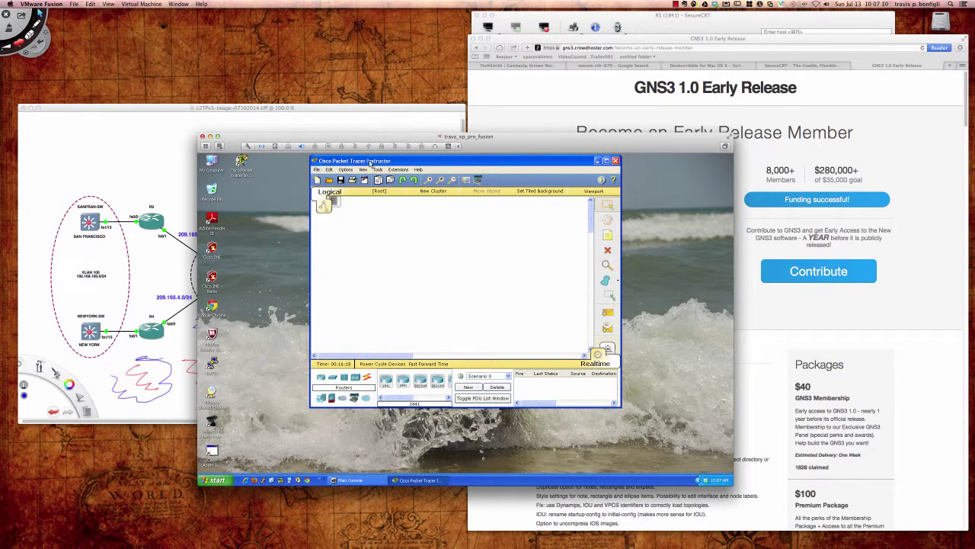
{"action": "mouse_move", "coordinate": [492, 143]}
{"action": "left_mouse_down"}
{"action": "mouse_move", "coordinate": [480, 156]}
{"action": "mouse_move", "coordinate": [483, 147]}
{"action": "mouse_move", "coordinate": [487, 160]}
{"action": "left_mouse_up"}
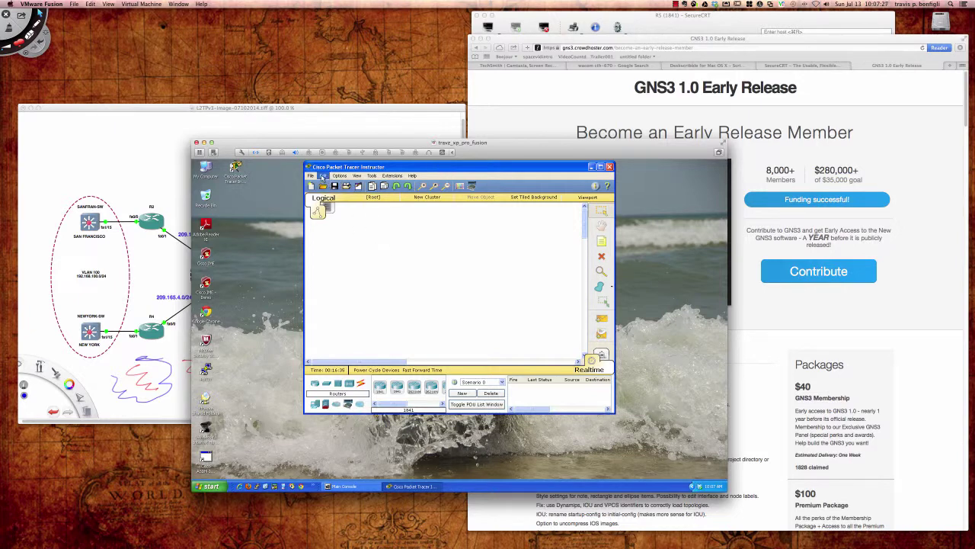
Step: Show Packet Tracer's About dialog with version 6.1.0.0120 and move it lower
{"action": "left_click", "coordinate": [412, 175]}
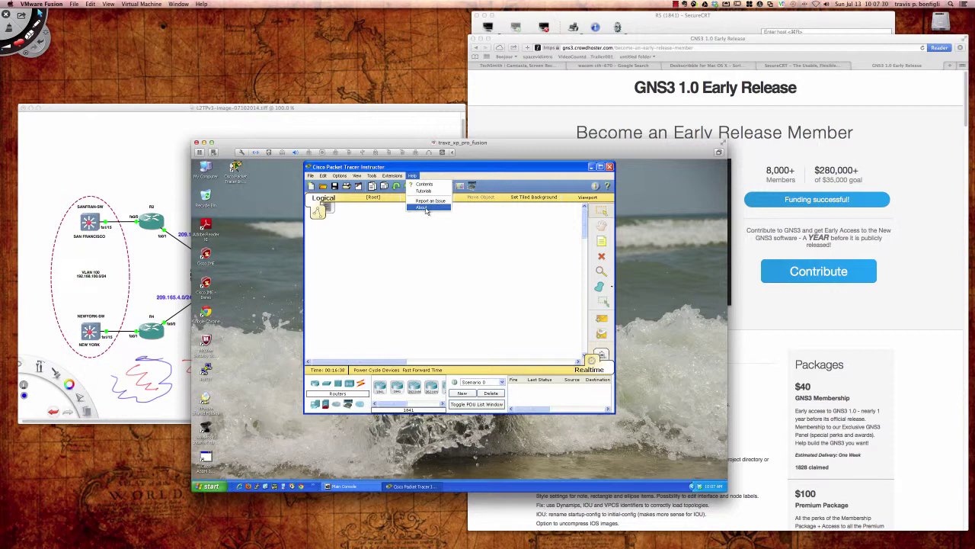
{"action": "left_click", "coordinate": [424, 208]}
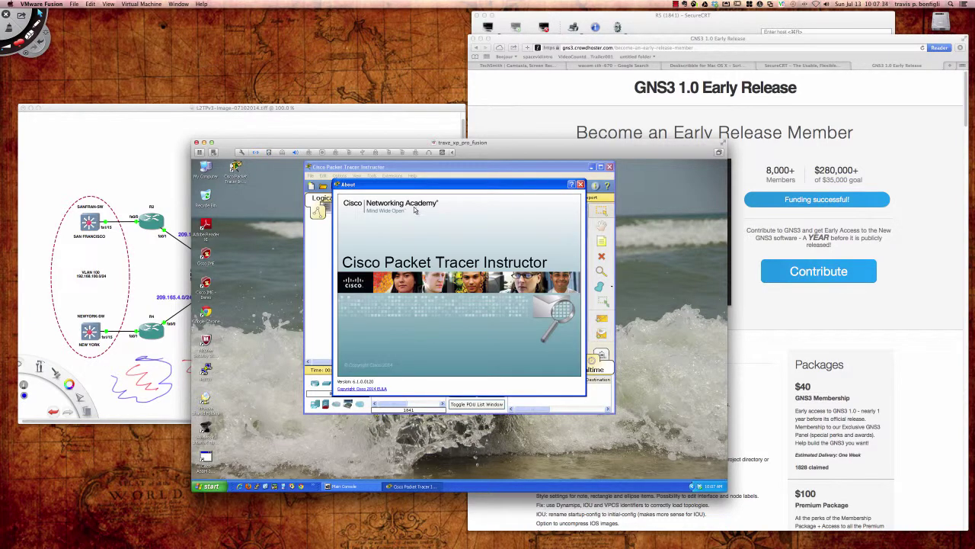
{"action": "left_click_drag", "start_coordinate": [444, 186], "coordinate": [443, 230]}
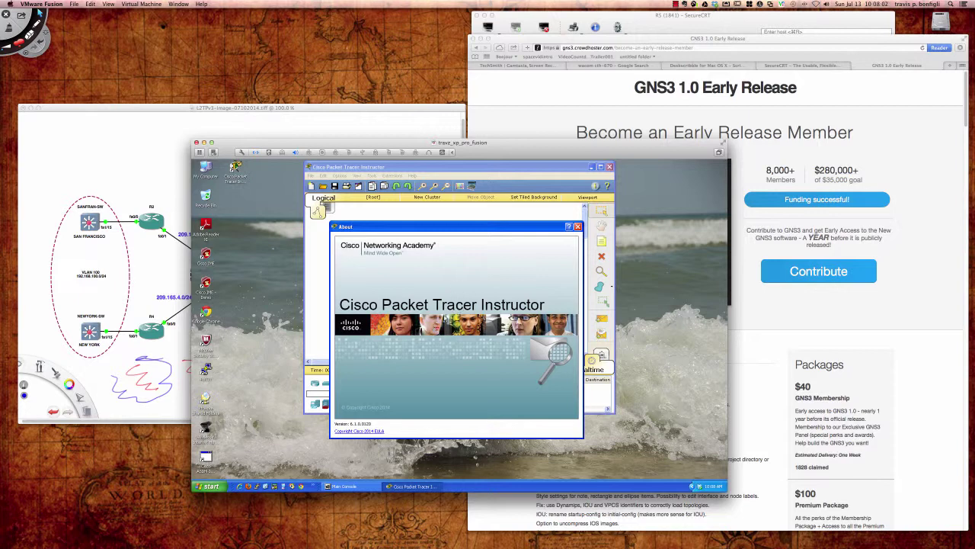
{"action": "mouse_move", "coordinate": [438, 318]}
{"action": "left_mouse_down"}
{"action": "mouse_move", "coordinate": [390, 286]}
{"action": "mouse_move", "coordinate": [431, 320]}
{"action": "mouse_move", "coordinate": [417, 294]}
{"action": "left_mouse_up"}
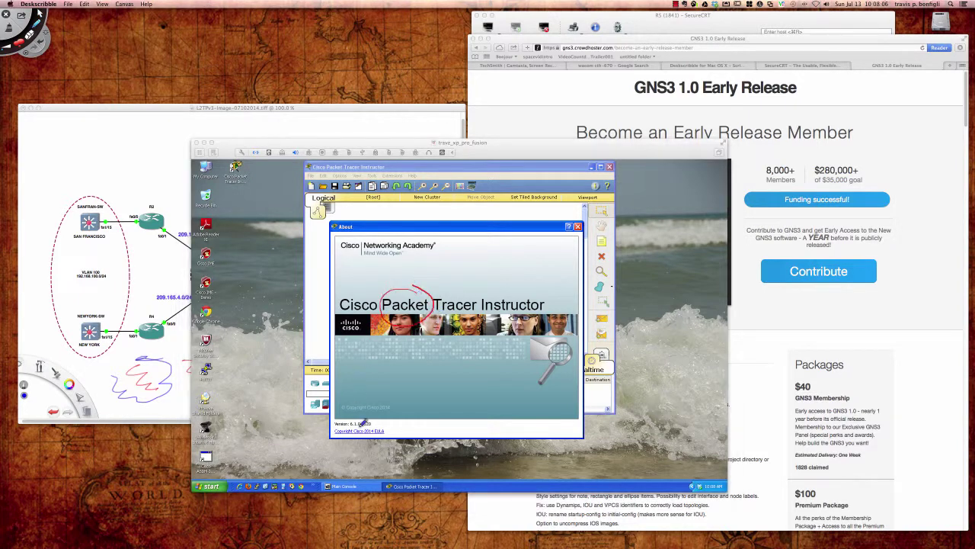
{"action": "mouse_move", "coordinate": [356, 418]}
{"action": "left_mouse_down"}
{"action": "mouse_move", "coordinate": [333, 417]}
{"action": "mouse_move", "coordinate": [377, 426]}
{"action": "mouse_move", "coordinate": [369, 416]}
{"action": "mouse_move", "coordinate": [356, 422]}
{"action": "mouse_move", "coordinate": [380, 411]}
{"action": "mouse_move", "coordinate": [371, 421]}
{"action": "mouse_move", "coordinate": [381, 415]}
{"action": "mouse_move", "coordinate": [380, 431]}
{"action": "mouse_move", "coordinate": [404, 386]}
{"action": "left_mouse_up"}
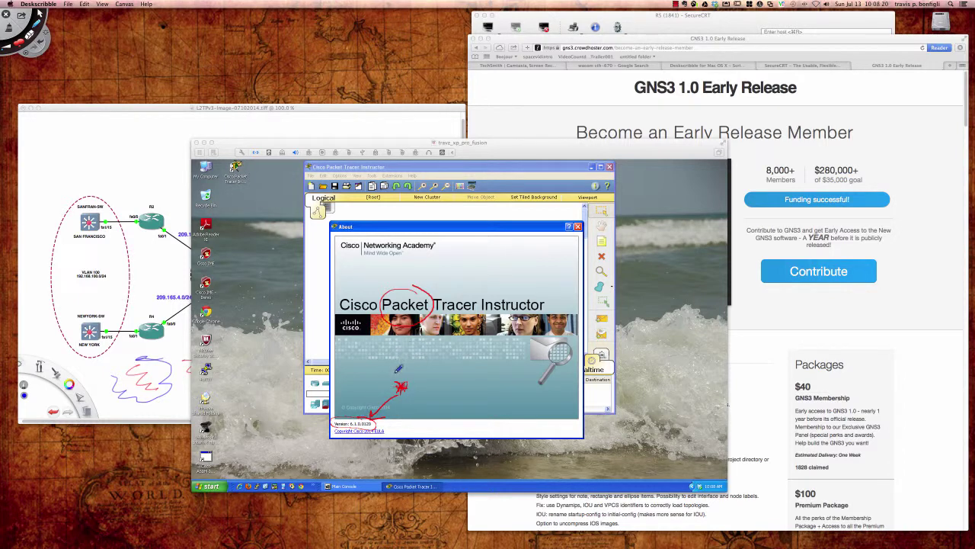
{"action": "key", "text": "super+s"}
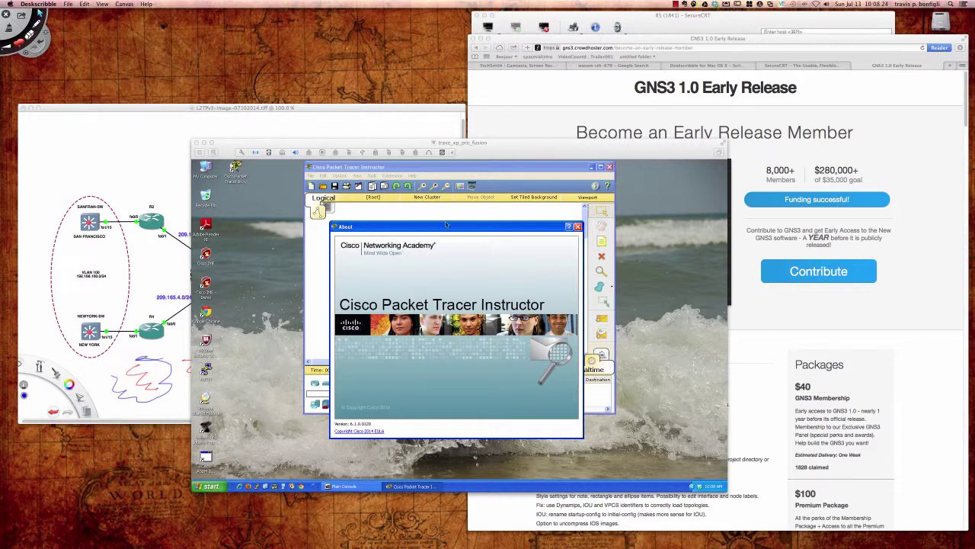
Step: Close Packet Tracer's About dialog and nudge the VM window up and right
{"action": "left_click", "coordinate": [578, 227]}
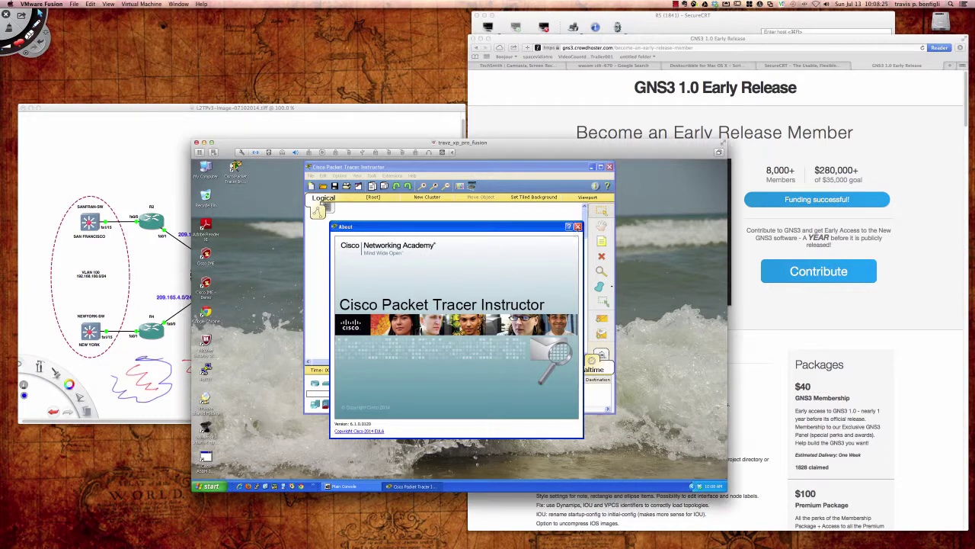
{"action": "left_click", "coordinate": [578, 227]}
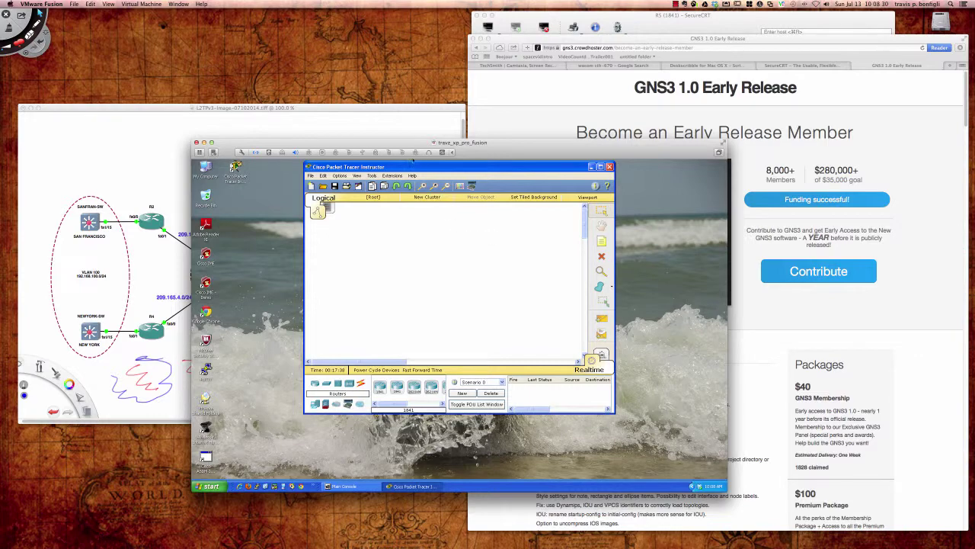
{"action": "left_click_drag", "start_coordinate": [485, 153], "coordinate": [492, 147]}
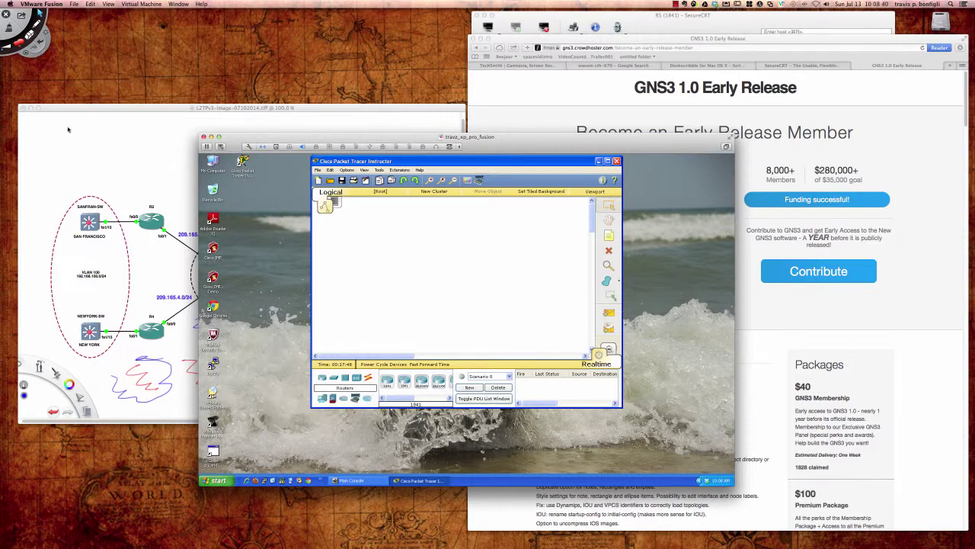
Step: Open CSI57-84x-Week1-Chap1-1.3.1.3-PT.cmproj from Camtasia's Open Recent list and lower the editor window
{"action": "left_click", "coordinate": [31, 230]}
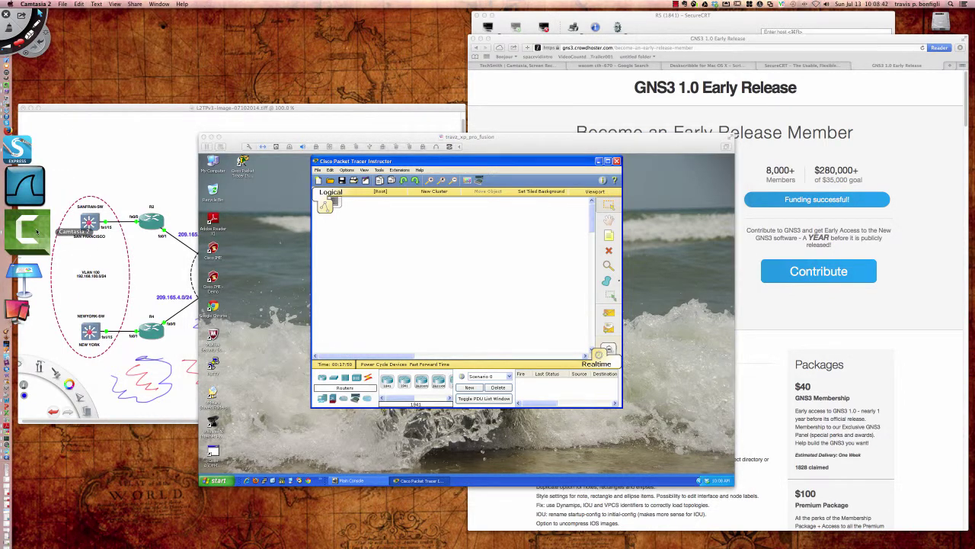
{"action": "left_click", "coordinate": [63, 5]}
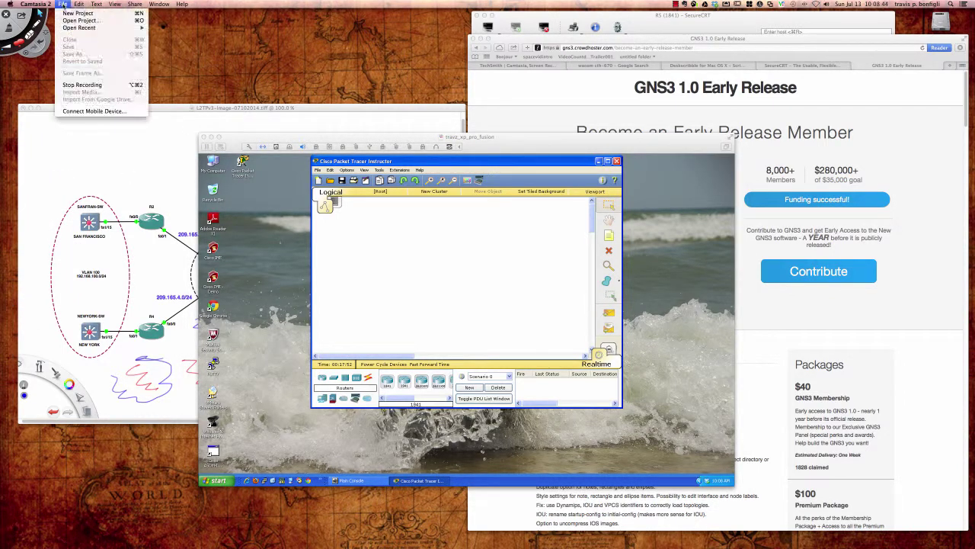
{"action": "mouse_move", "coordinate": [135, 29]}
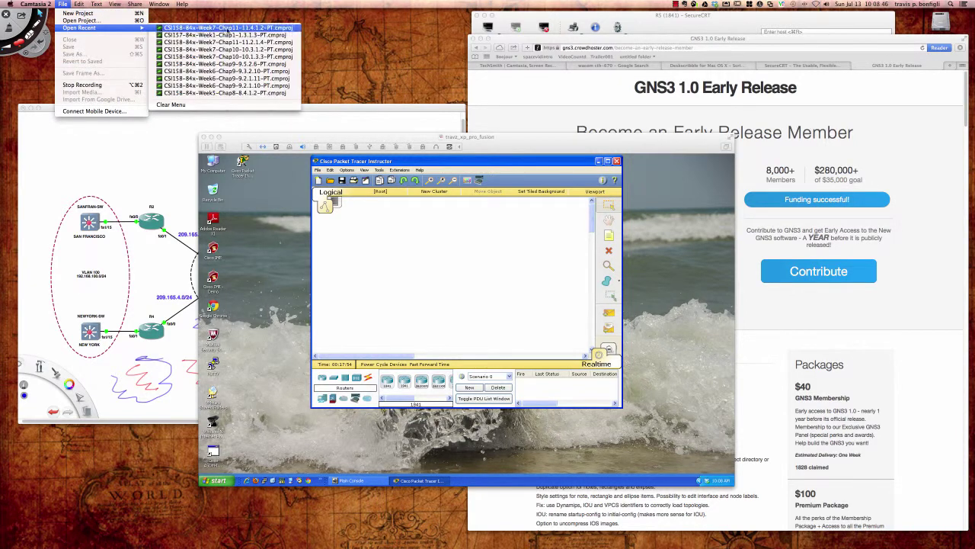
{"action": "left_click", "coordinate": [261, 35]}
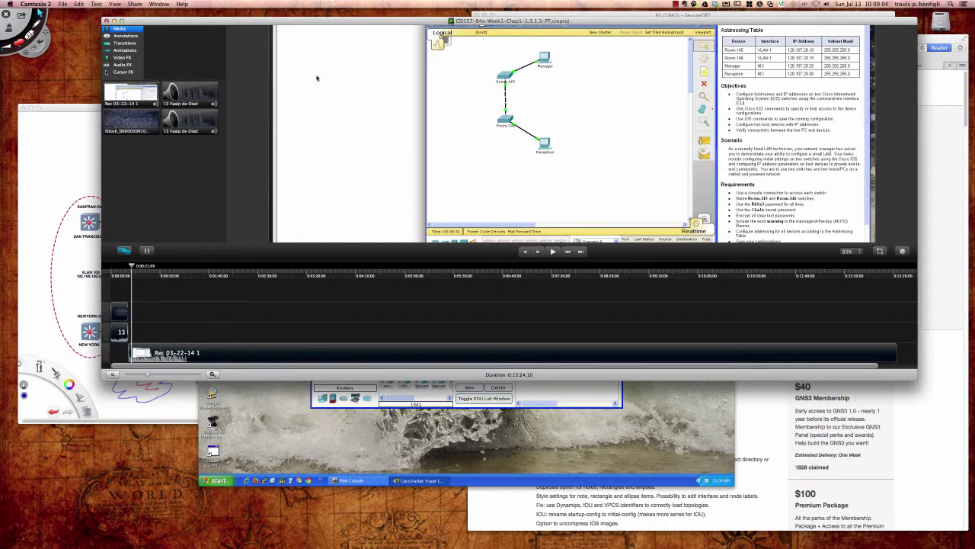
{"action": "left_click_drag", "start_coordinate": [303, 18], "coordinate": [293, 89]}
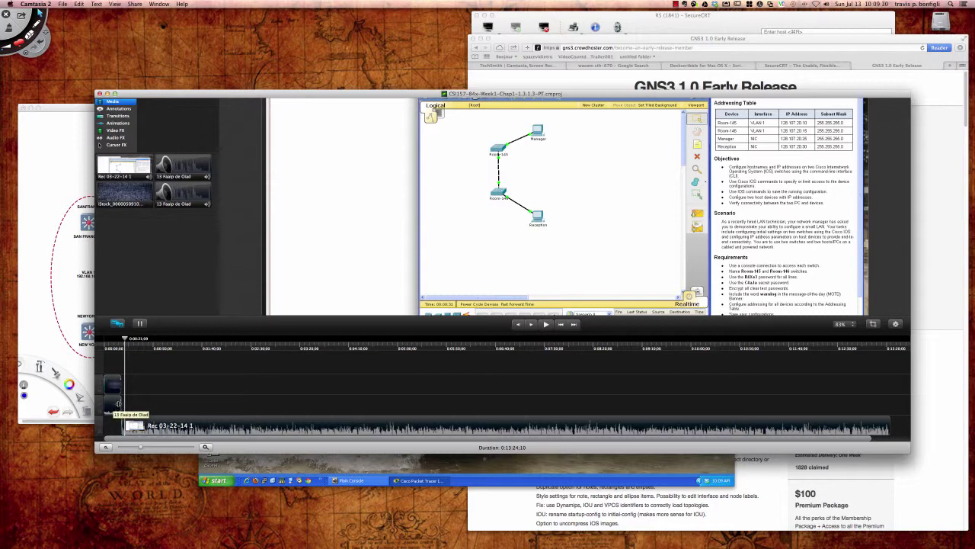
Step: Replay the project from the beginning and pause on the blue-screen intro clip
{"action": "left_click", "coordinate": [560, 325]}
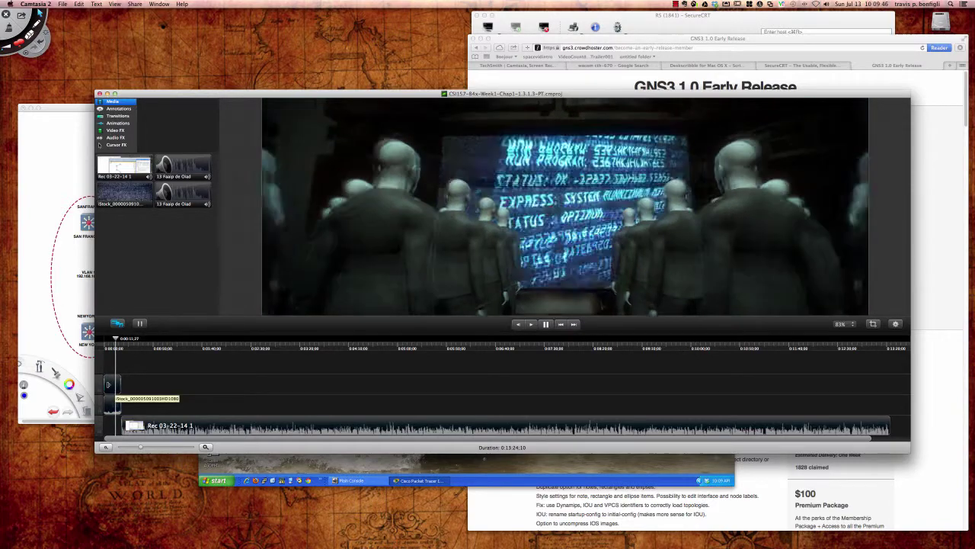
{"action": "left_click", "coordinate": [545, 324]}
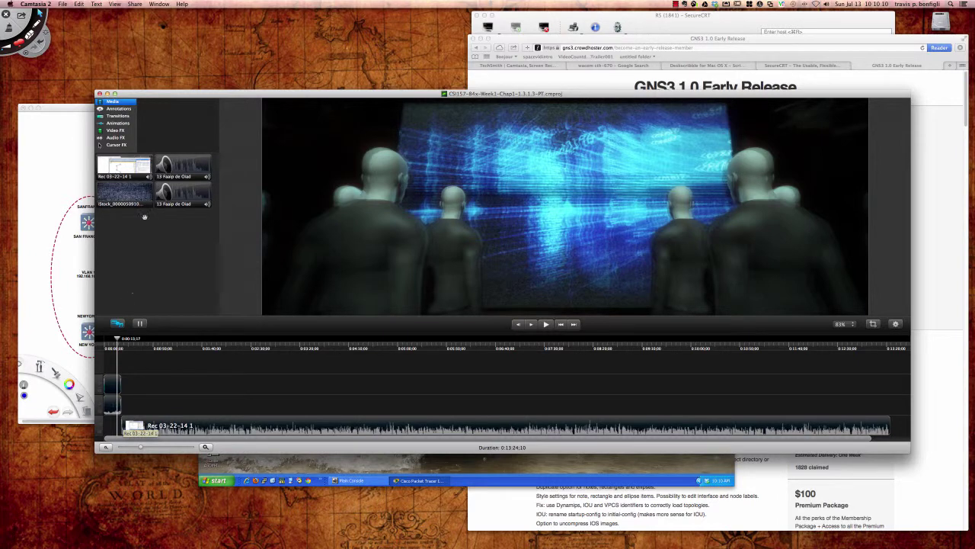
Step: Add the Fade In/Out transition to the timeline and bring up the file and sharing commands
{"action": "left_click", "coordinate": [112, 116]}
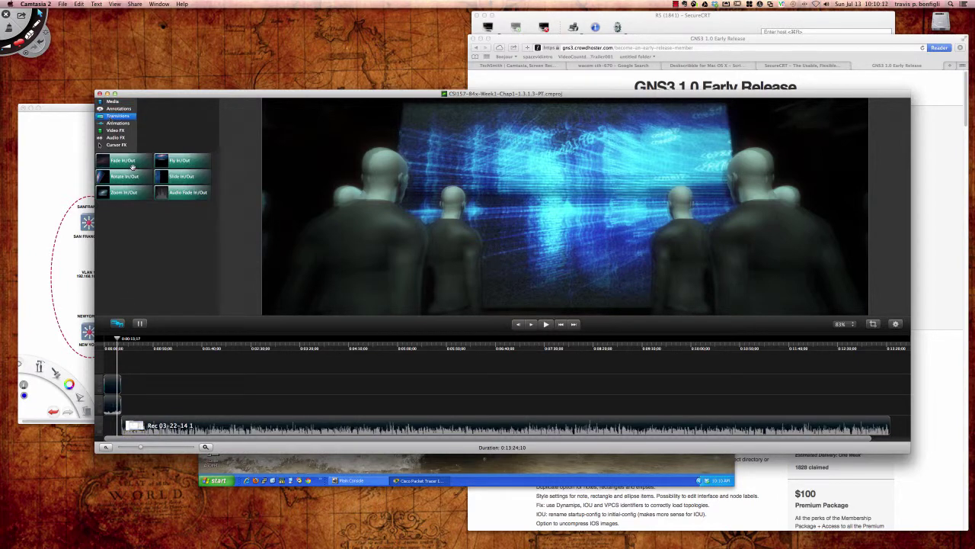
{"action": "left_click_drag", "start_coordinate": [127, 162], "coordinate": [156, 428]}
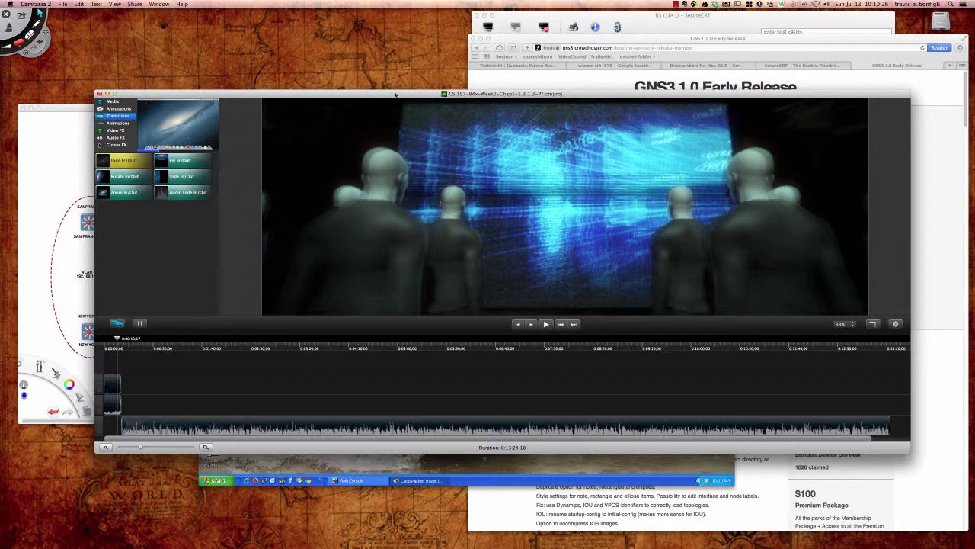
{"action": "left_click_drag", "start_coordinate": [396, 94], "coordinate": [379, 90]}
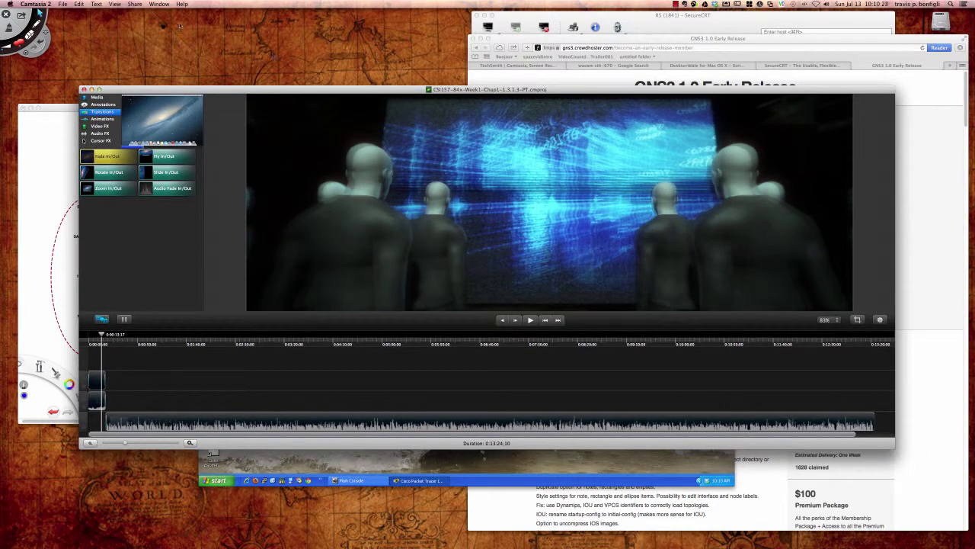
{"action": "left_click", "coordinate": [63, 4]}
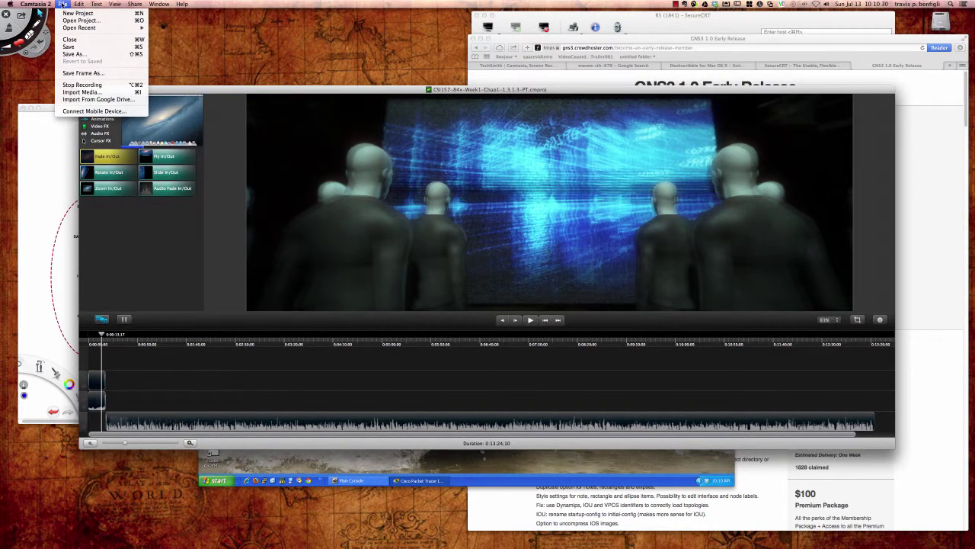
{"action": "mouse_move", "coordinate": [135, 5]}
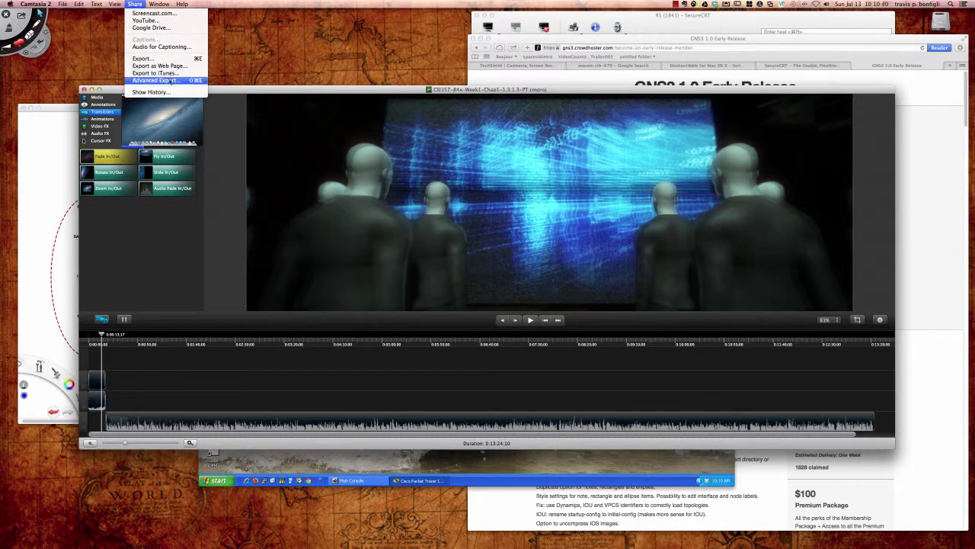
{"action": "left_click", "coordinate": [151, 60]}
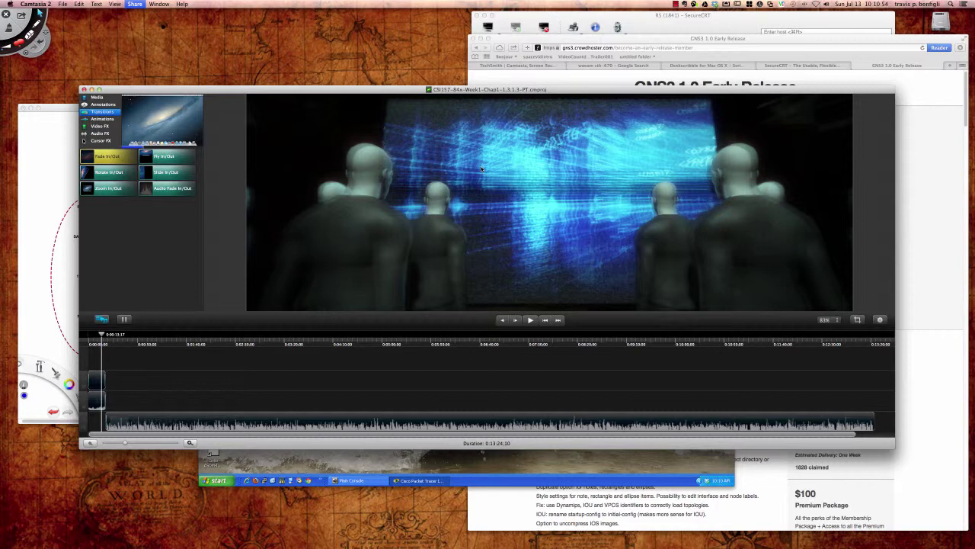
{"action": "key", "text": "super+e"}
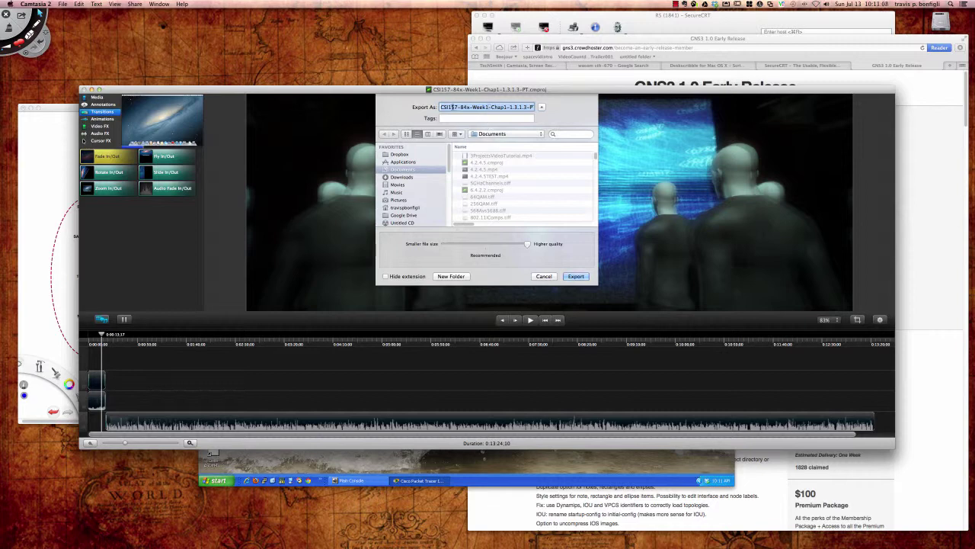
{"action": "left_click", "coordinate": [448, 108]}
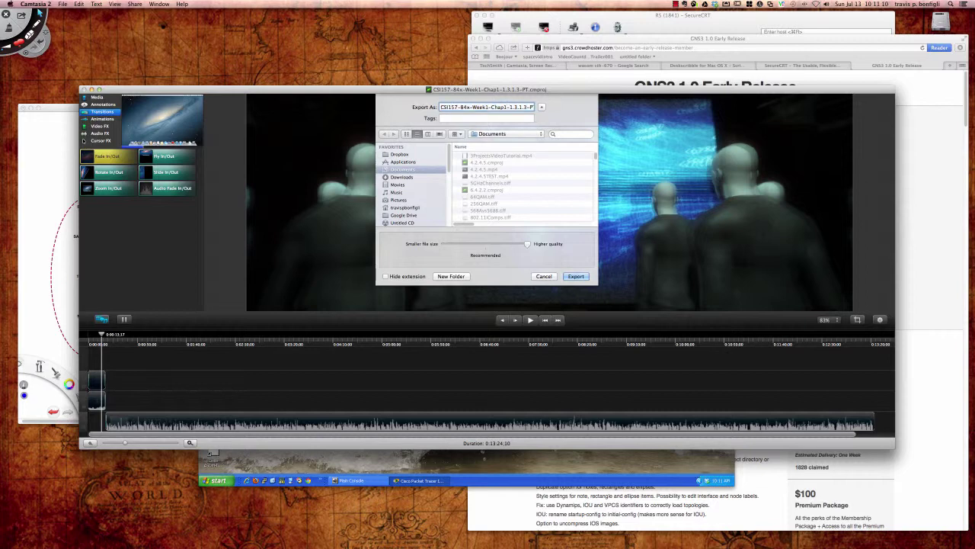
{"action": "left_click", "coordinate": [531, 107]}
{"action": "left_click", "coordinate": [544, 277]}
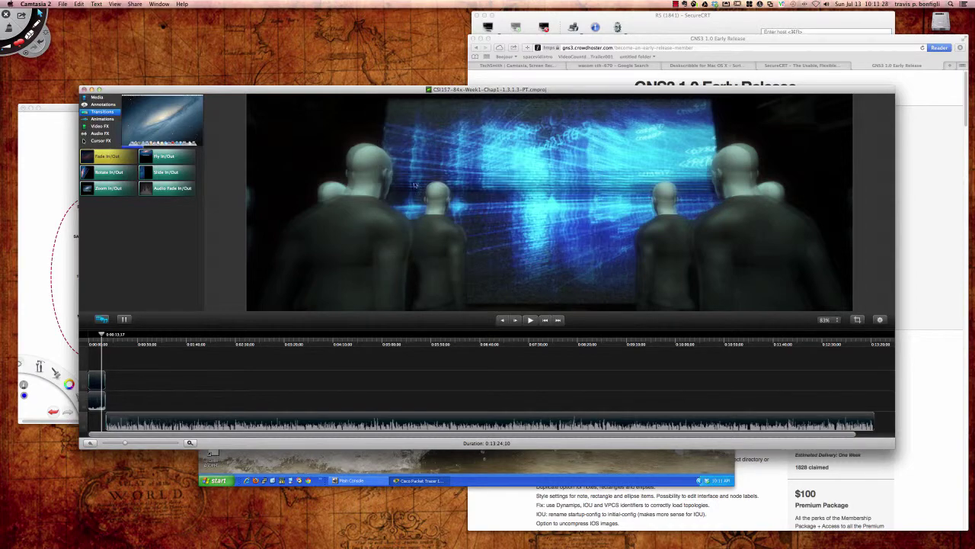
Step: Close the Camtasia project window and bring the XP virtual machine running Packet Tracer forward
{"action": "left_click_drag", "start_coordinate": [253, 94], "coordinate": [253, 82]}
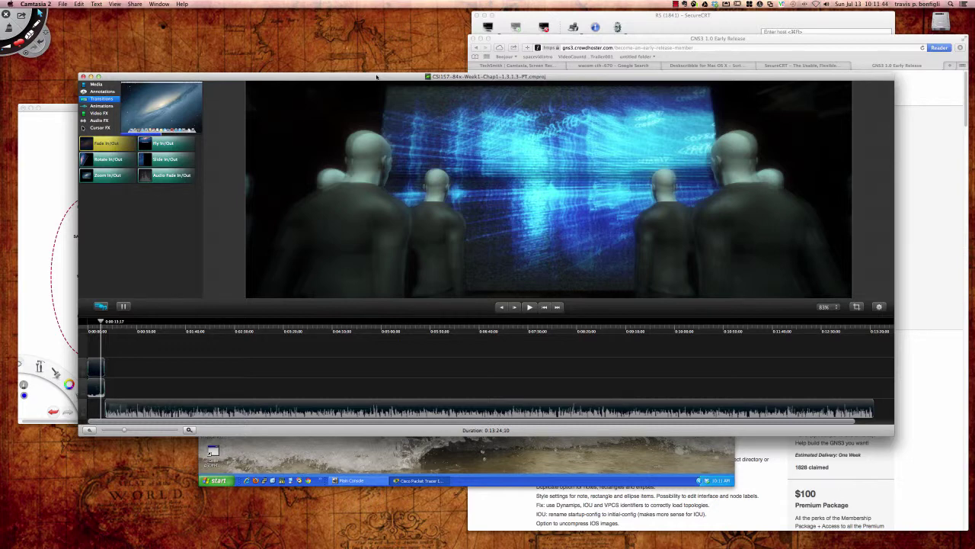
{"action": "left_click", "coordinate": [83, 77]}
{"action": "left_click_drag", "start_coordinate": [381, 136], "coordinate": [385, 122]}
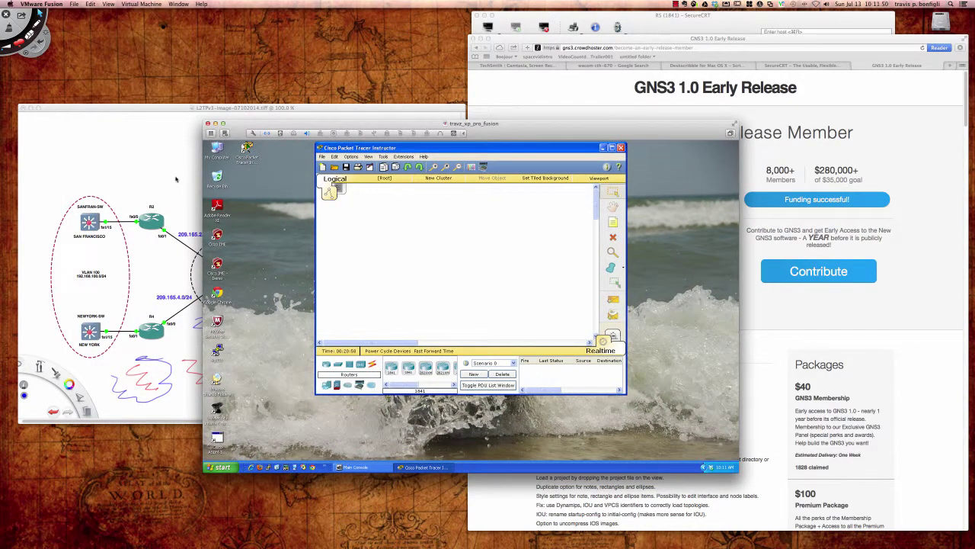
{"action": "mouse_move", "coordinate": [3, 61]}
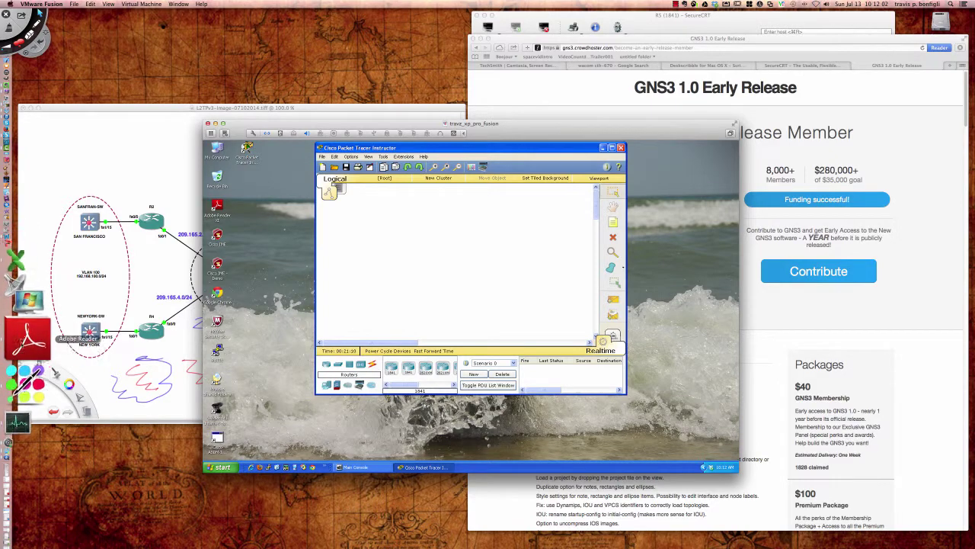
Step: Launch Bamboo Paper and draw two black pen strokes on a new My Note page
{"action": "left_click", "coordinate": [26, 352]}
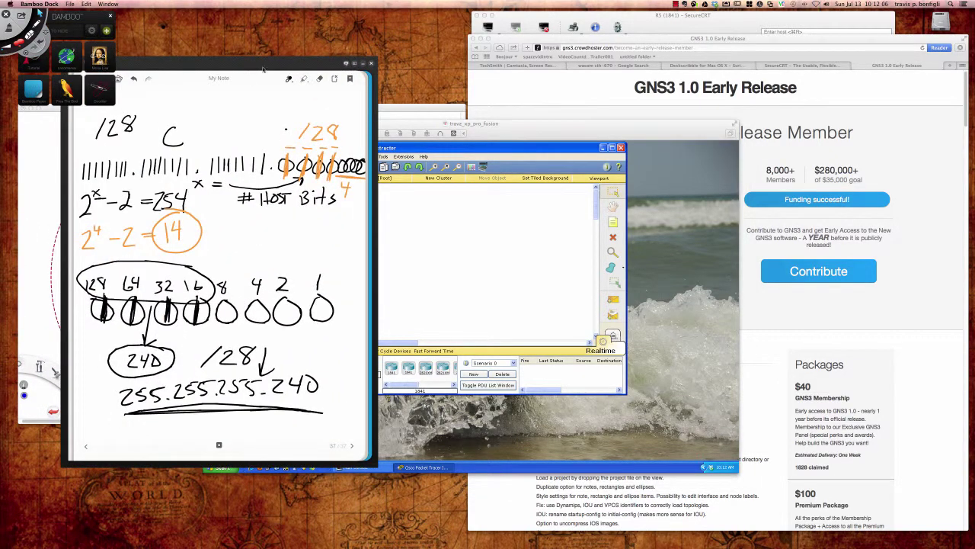
{"action": "left_click_drag", "start_coordinate": [233, 62], "coordinate": [301, 61]}
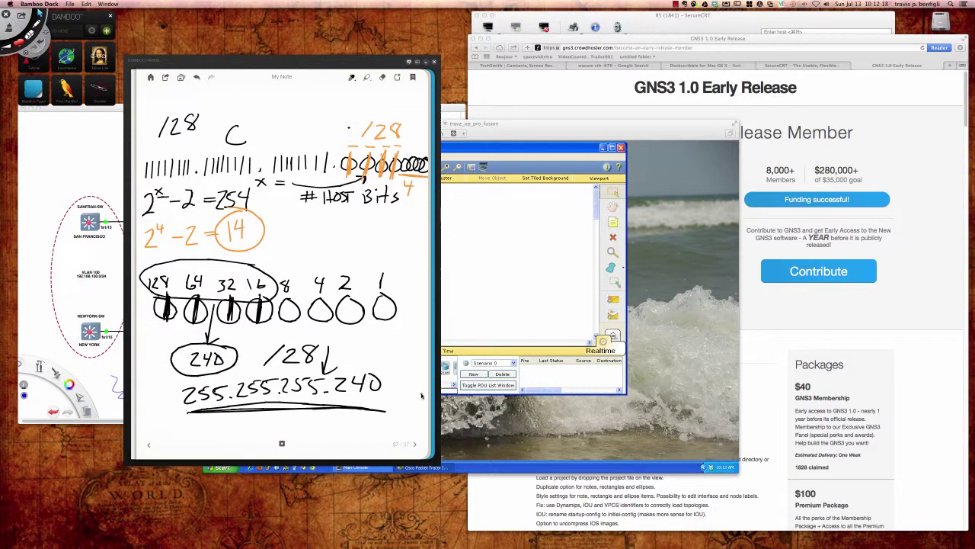
{"action": "left_click", "coordinate": [403, 448]}
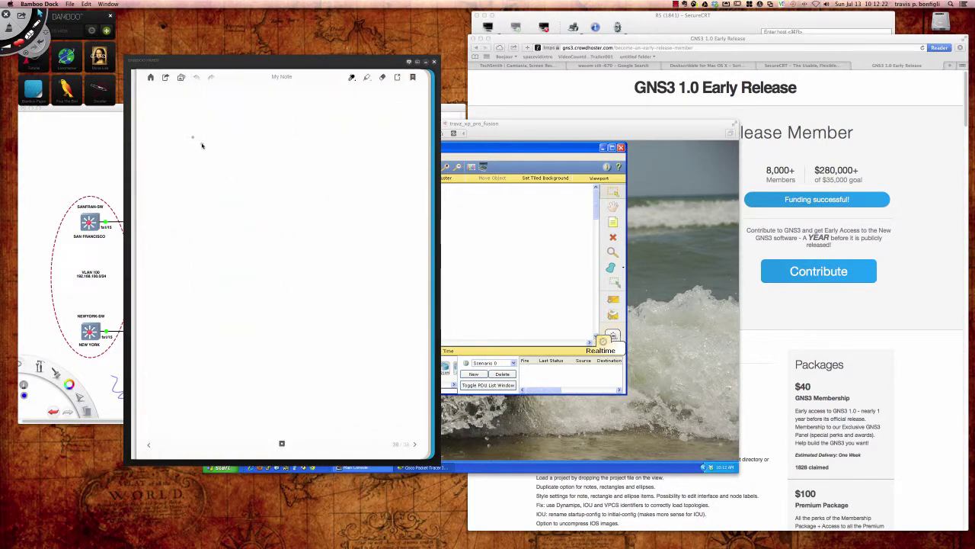
{"action": "mouse_move", "coordinate": [185, 134]}
{"action": "left_mouse_down"}
{"action": "mouse_move", "coordinate": [182, 147]}
{"action": "mouse_move", "coordinate": [213, 167]}
{"action": "left_mouse_up"}
{"action": "mouse_move", "coordinate": [229, 121]}
{"action": "left_mouse_down"}
{"action": "mouse_move", "coordinate": [260, 137]}
{"action": "mouse_move", "coordinate": [262, 165]}
{"action": "left_mouse_up"}
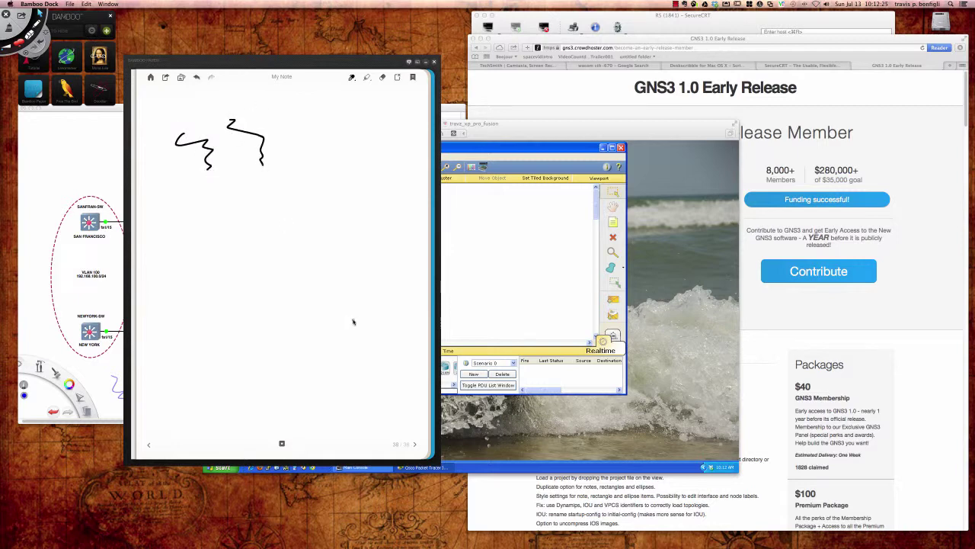
Step: On another page, draw a 7-shaped pen stroke plus light-blue and pink highlighter strokes
{"action": "left_click", "coordinate": [415, 445]}
{"action": "mouse_move", "coordinate": [212, 161]}
{"action": "left_mouse_down"}
{"action": "mouse_move", "coordinate": [237, 161]}
{"action": "mouse_move", "coordinate": [272, 228]}
{"action": "left_mouse_up"}
{"action": "left_click", "coordinate": [367, 77]}
{"action": "mouse_move", "coordinate": [329, 109]}
{"action": "left_mouse_down"}
{"action": "mouse_move", "coordinate": [353, 136]}
{"action": "mouse_move", "coordinate": [341, 212]}
{"action": "mouse_move", "coordinate": [310, 189]}
{"action": "mouse_move", "coordinate": [318, 87]}
{"action": "left_mouse_up"}
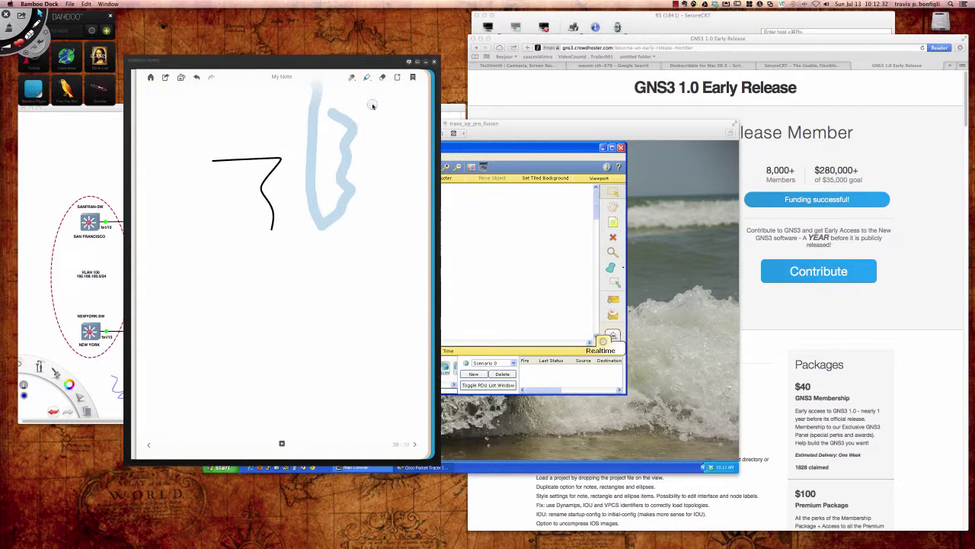
{"action": "left_click", "coordinate": [367, 77]}
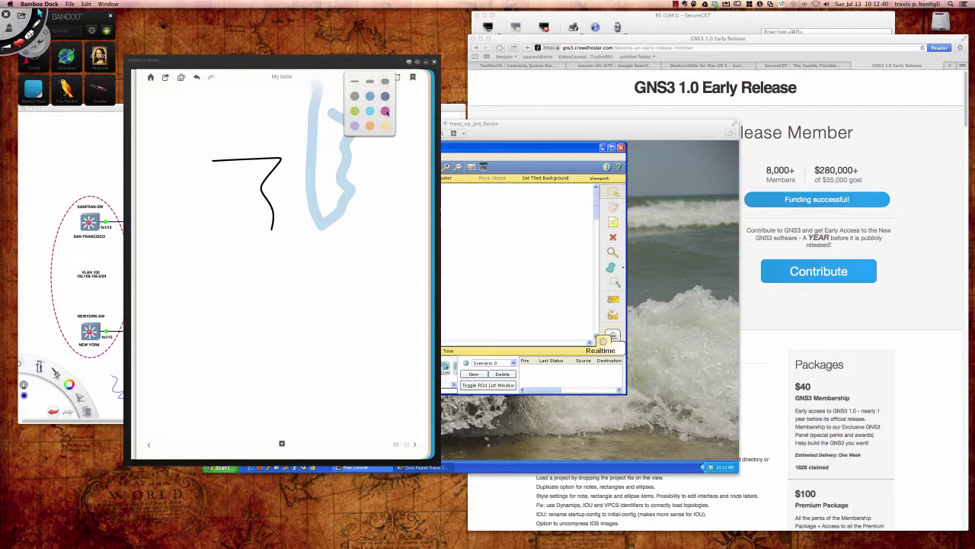
{"action": "left_click", "coordinate": [385, 151]}
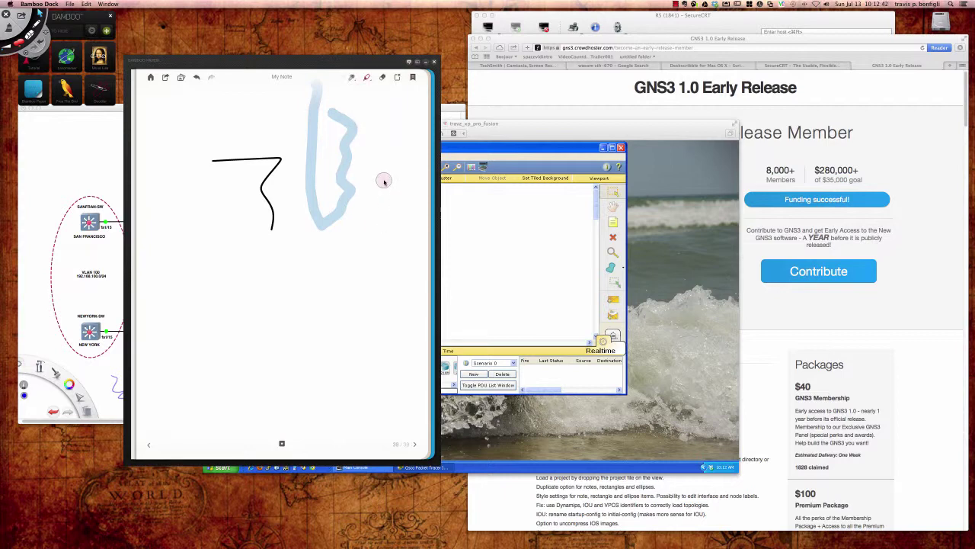
{"action": "mouse_move", "coordinate": [370, 181]}
{"action": "left_mouse_down"}
{"action": "mouse_move", "coordinate": [376, 242]}
{"action": "mouse_move", "coordinate": [277, 277]}
{"action": "mouse_move", "coordinate": [226, 239]}
{"action": "mouse_move", "coordinate": [219, 164]}
{"action": "left_mouse_up"}
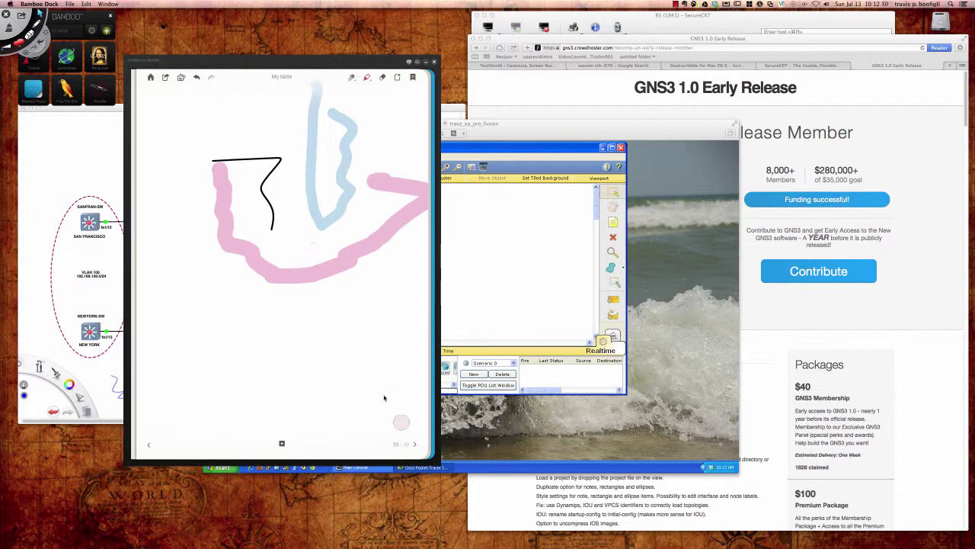
{"action": "left_click", "coordinate": [415, 446]}
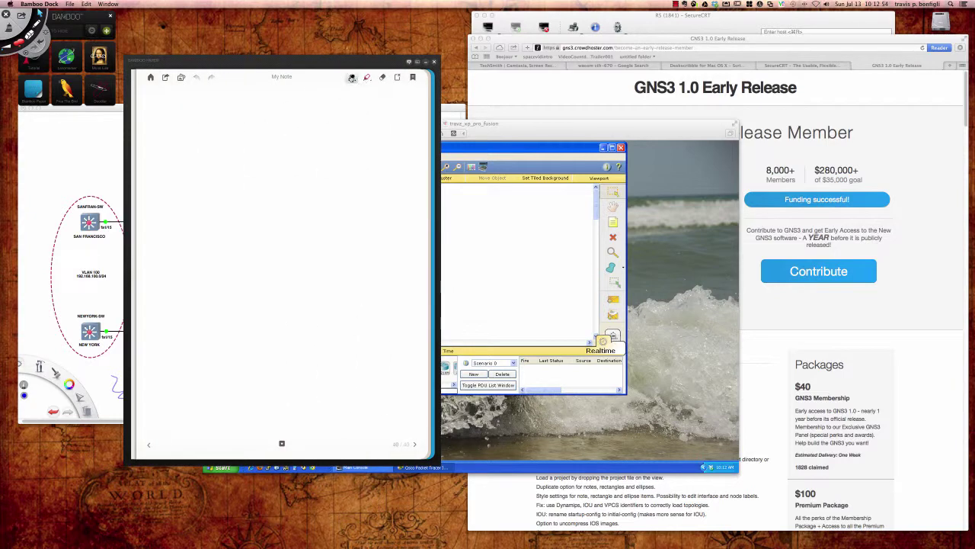
Step: Draw a black pen stroke down page 40, then bring the XP virtual machine back in front
{"action": "left_click", "coordinate": [351, 79]}
{"action": "mouse_move", "coordinate": [189, 122]}
{"action": "left_mouse_down"}
{"action": "mouse_move", "coordinate": [179, 180]}
{"action": "mouse_move", "coordinate": [195, 217]}
{"action": "mouse_move", "coordinate": [227, 135]}
{"action": "mouse_move", "coordinate": [229, 200]}
{"action": "left_mouse_up"}
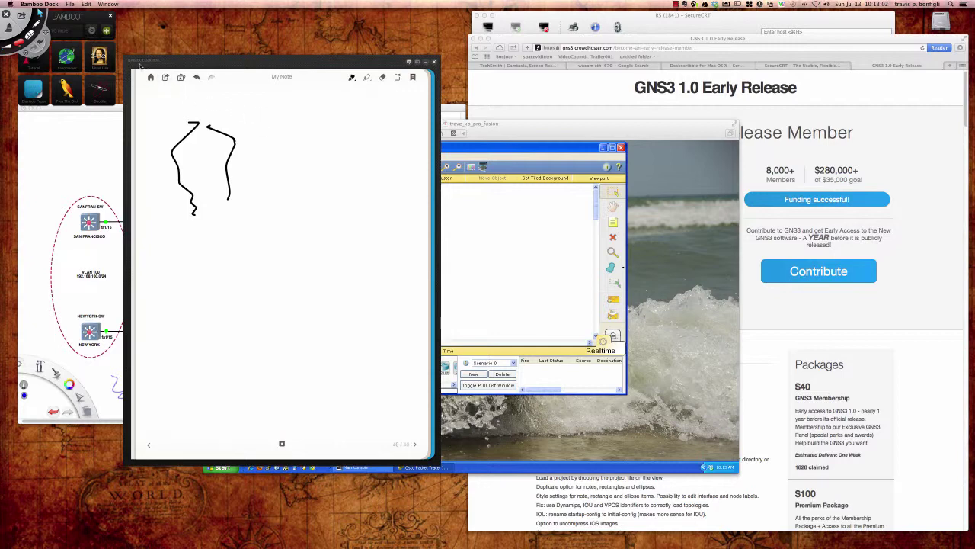
{"action": "left_click", "coordinate": [577, 130]}
{"action": "left_click_drag", "start_coordinate": [560, 131], "coordinate": [572, 125]}
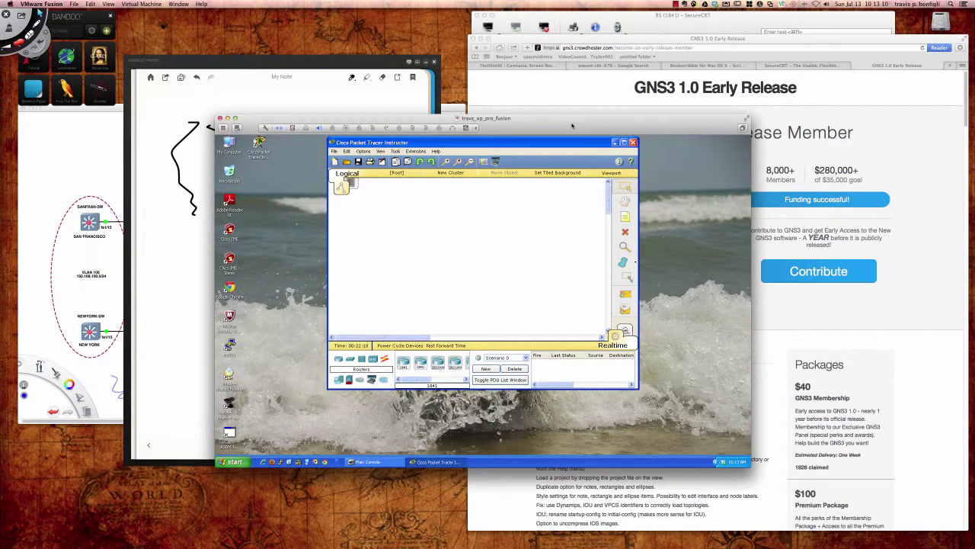